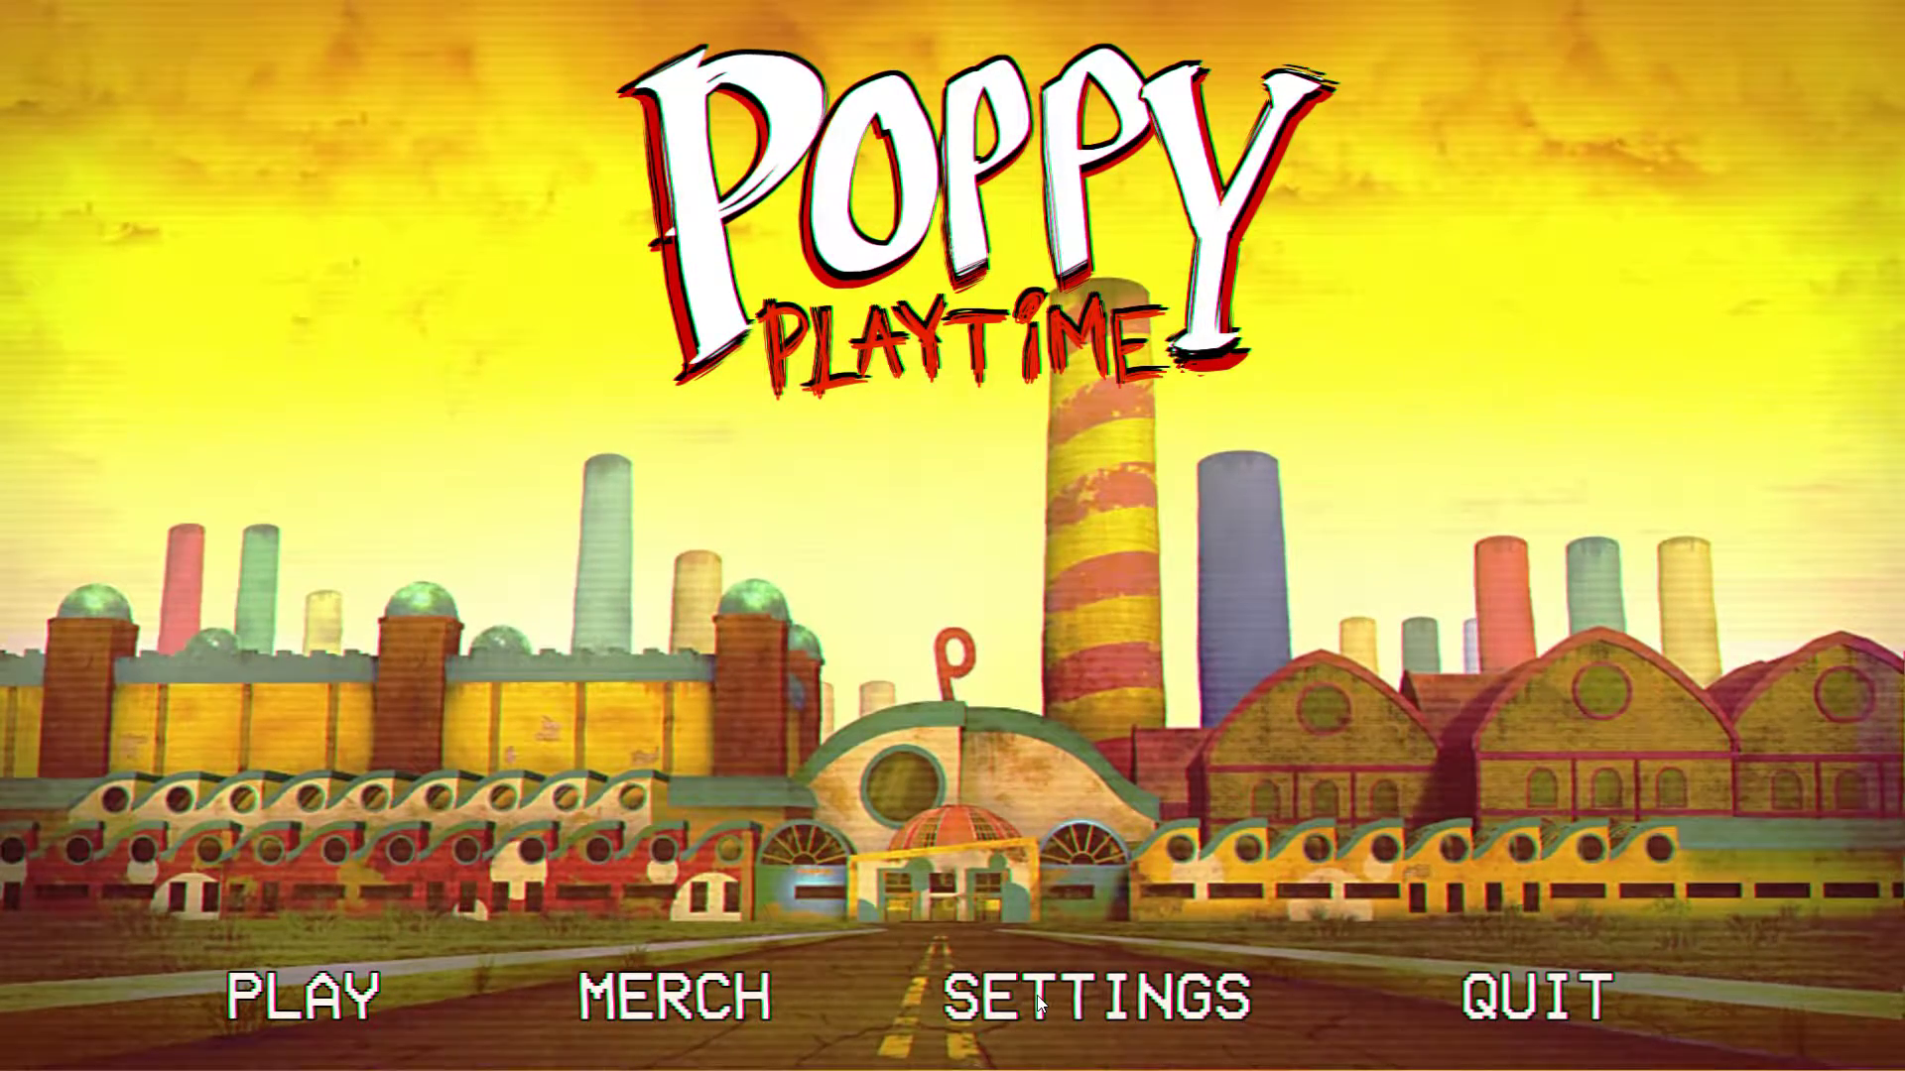
Step: Start a new Chapter 1 game from the main menu with NEW GAME
left_click(252, 1012)
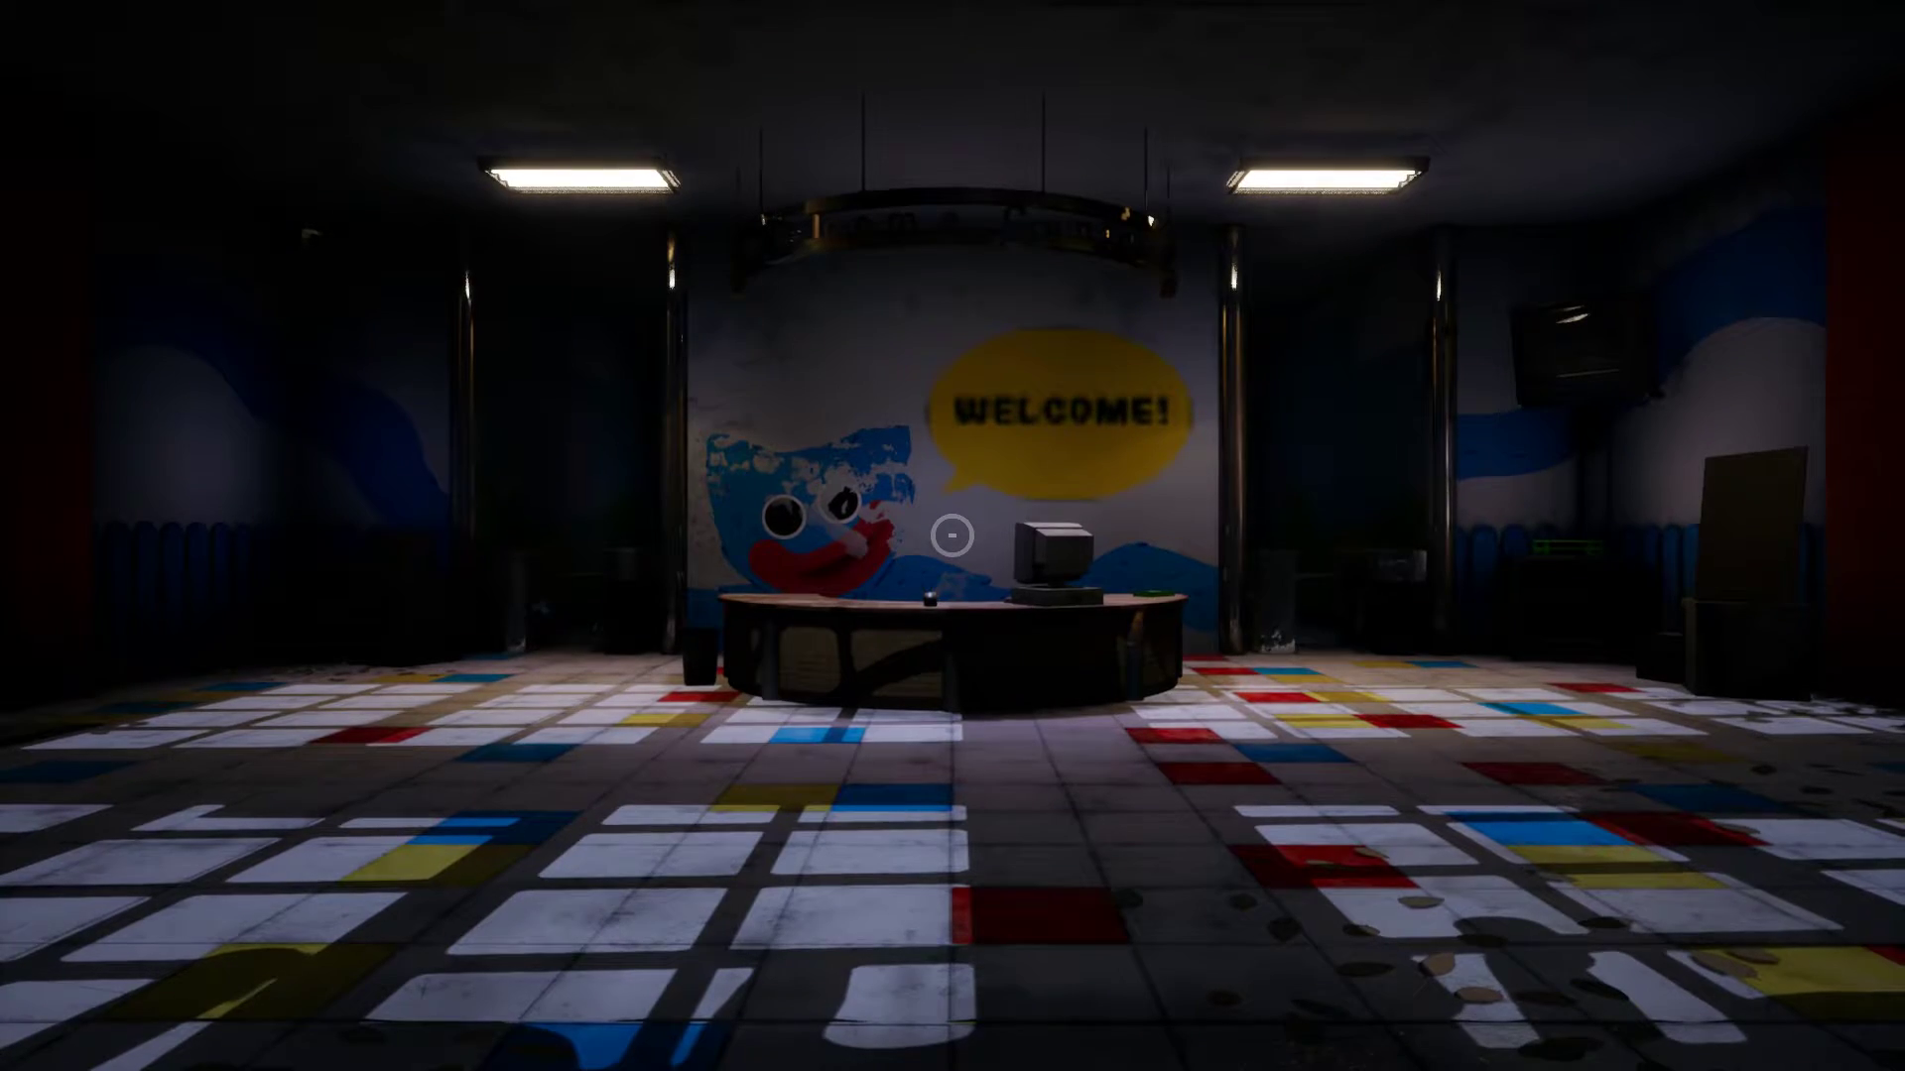
Step: Set the screen resolution to 1600x1024, decline the last autosave, and resume play
key("Escape")
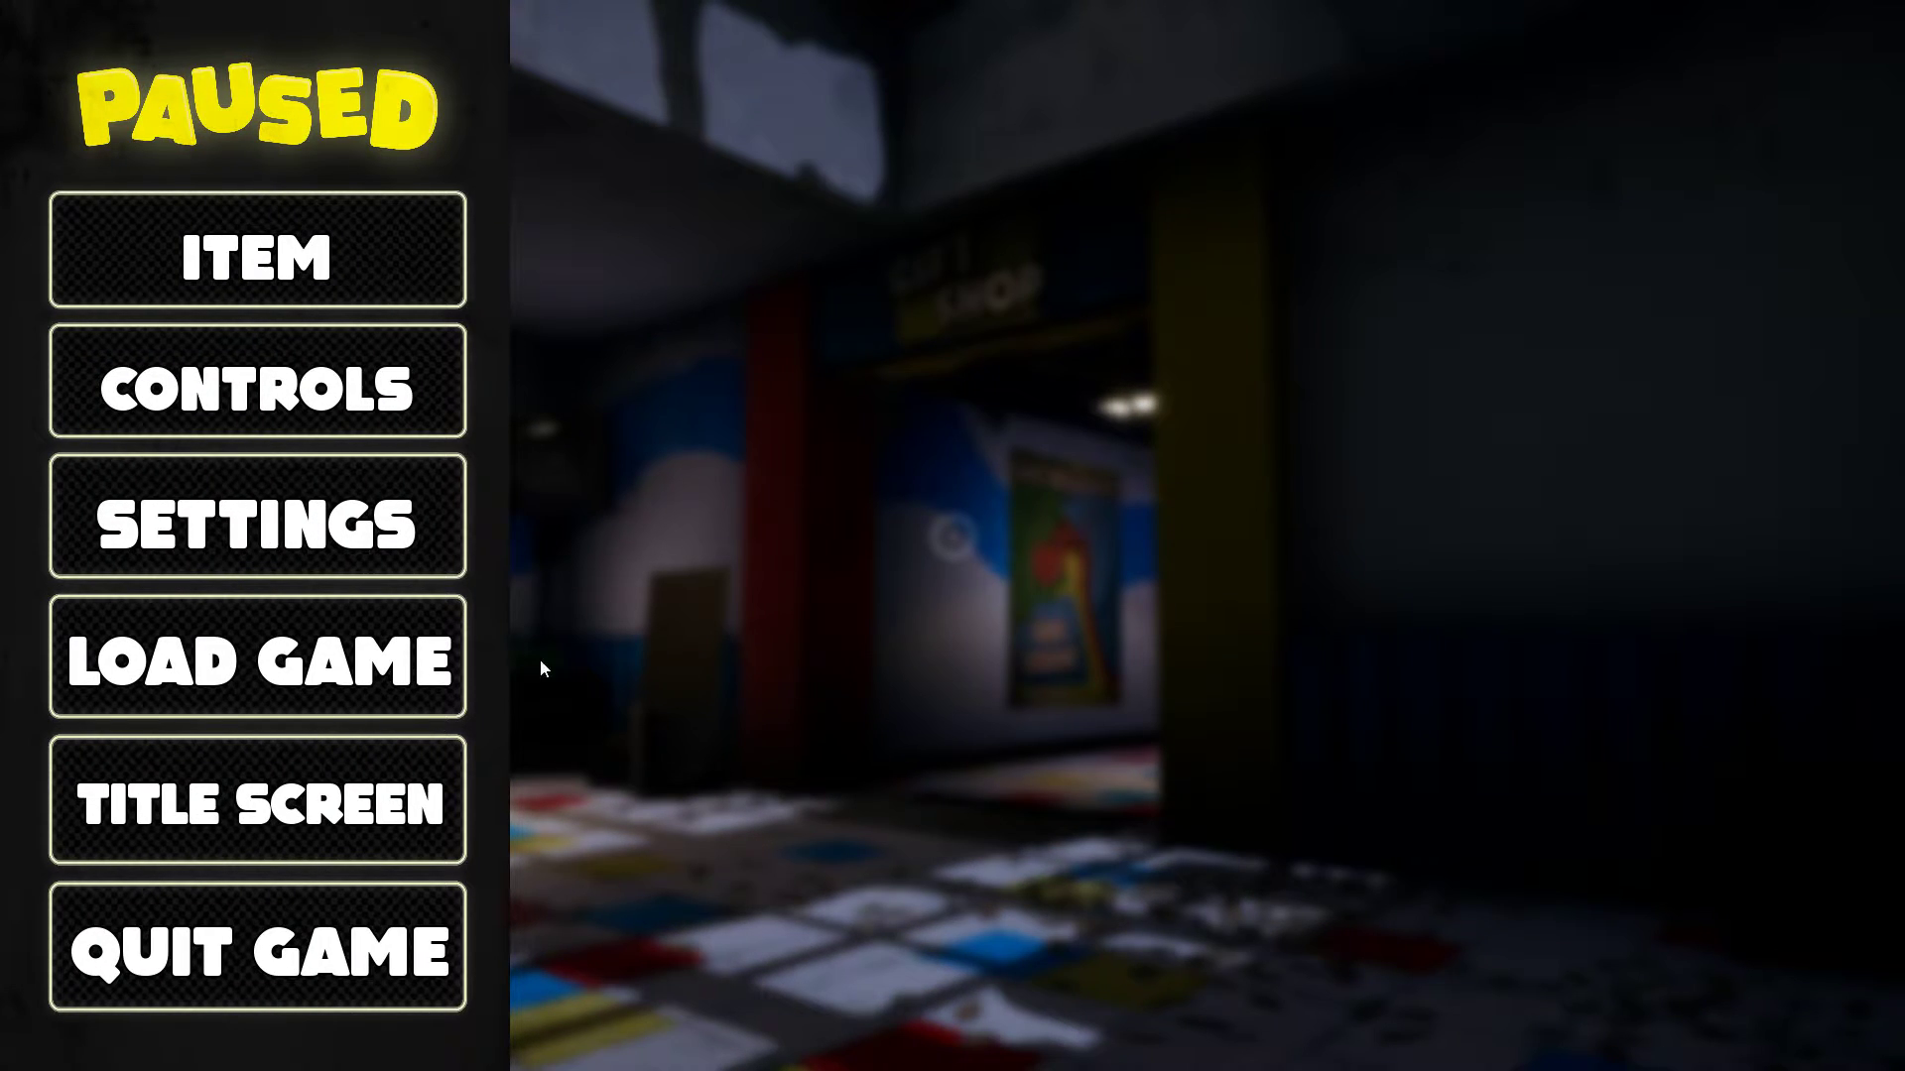
left_click(320, 522)
left_click(833, 483)
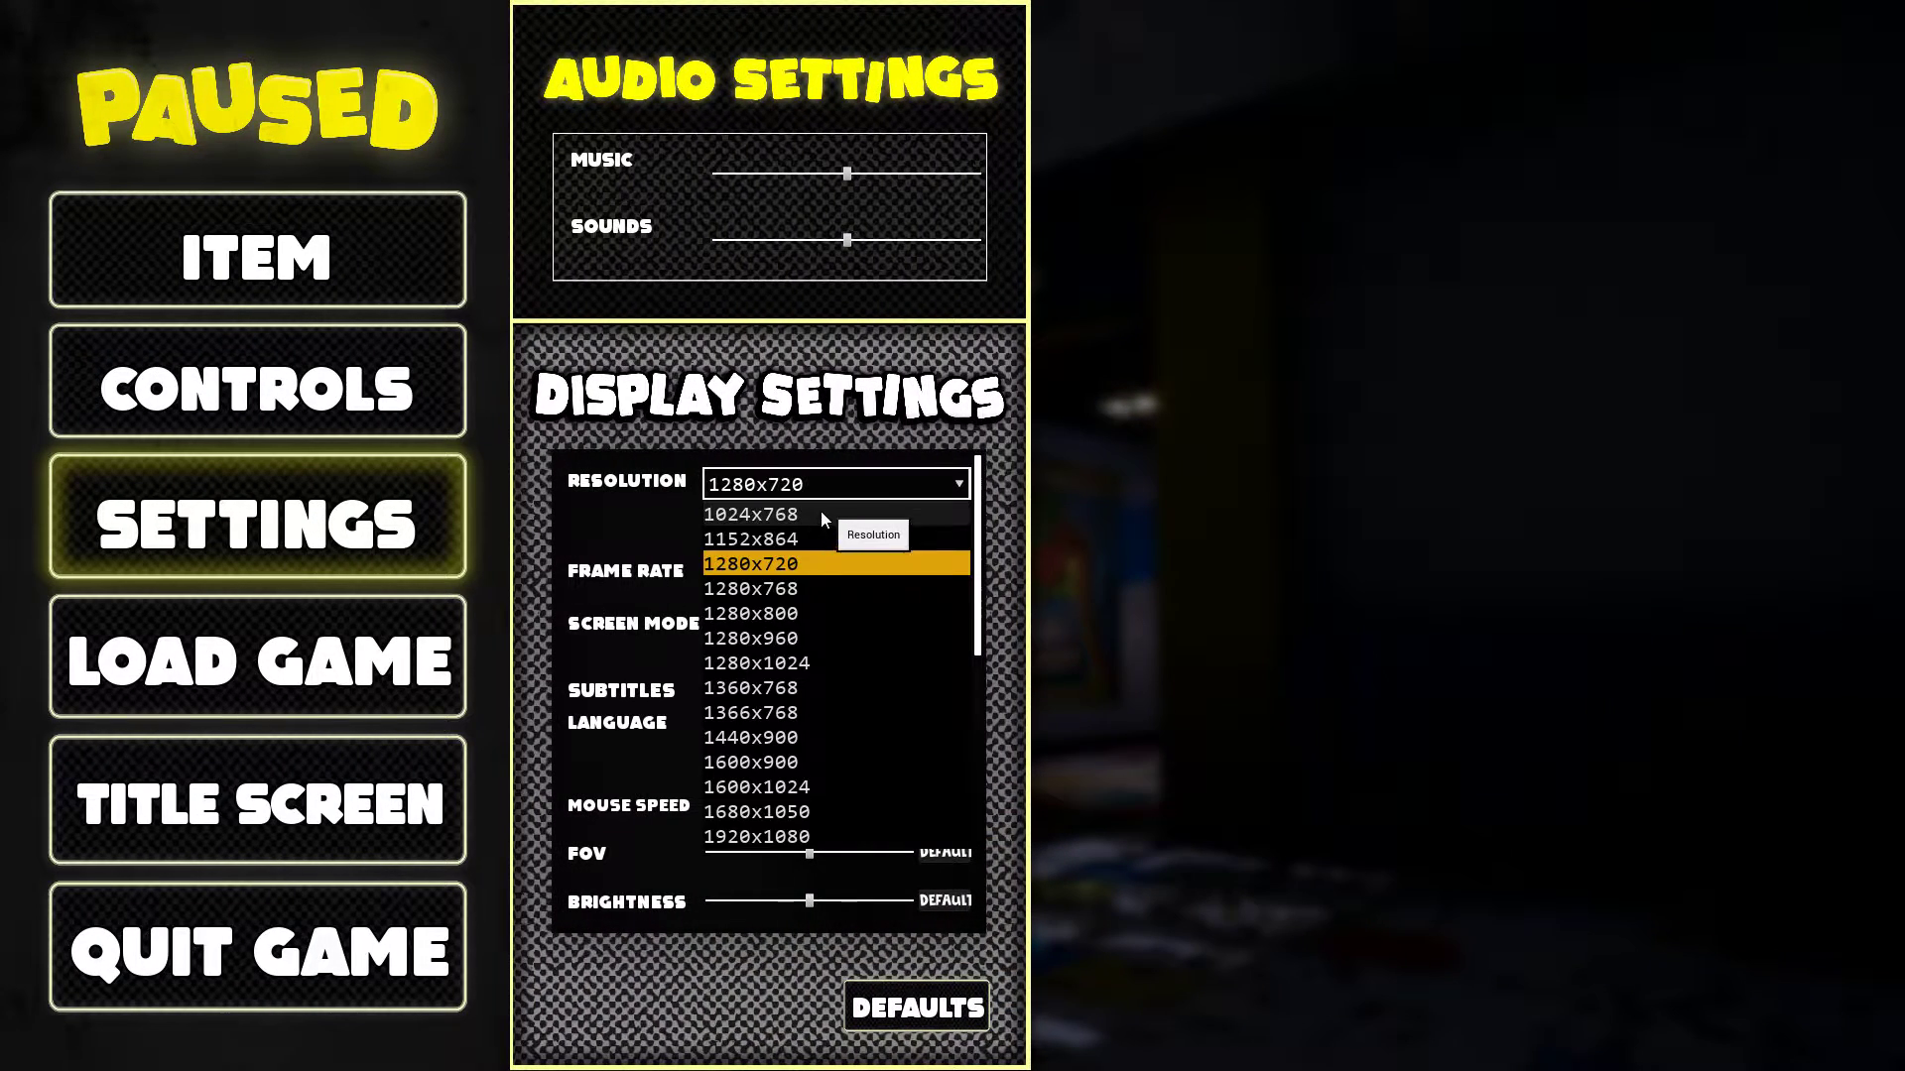
left_click(808, 790)
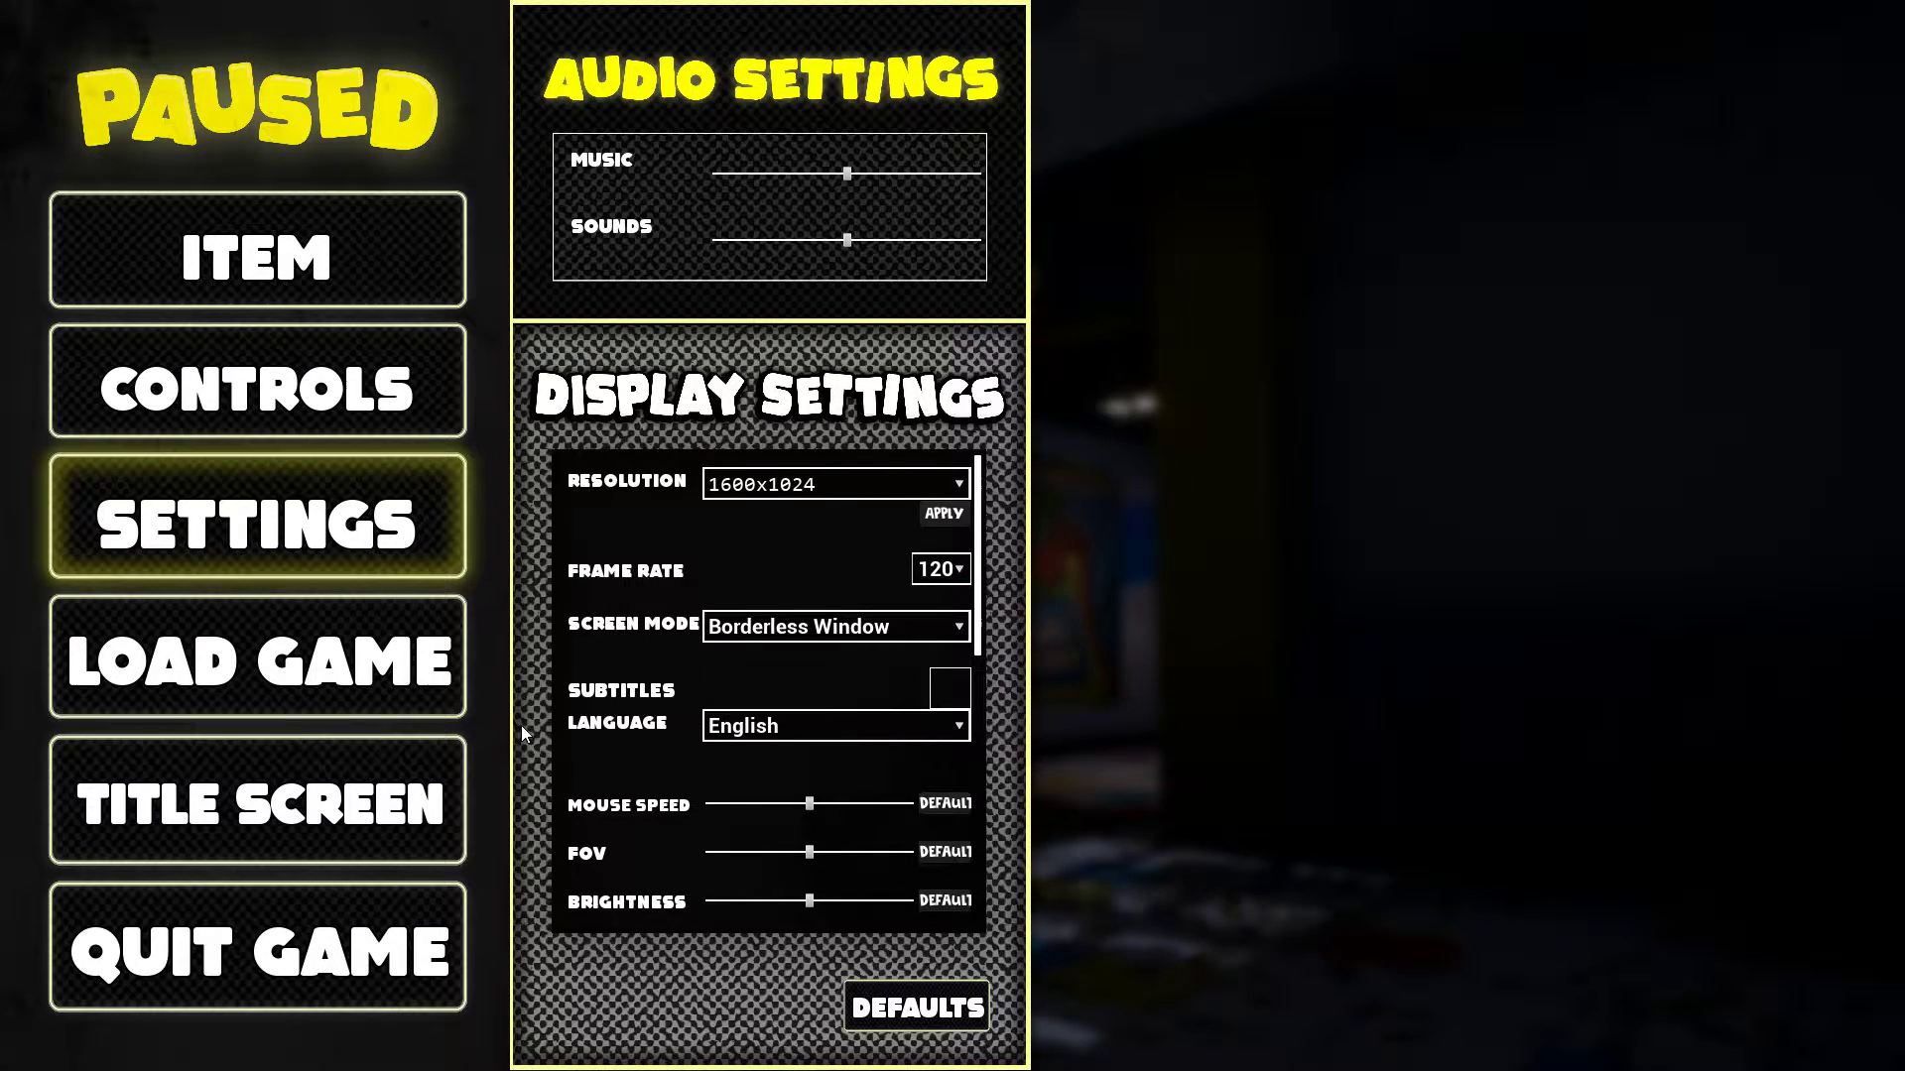
left_click(227, 520)
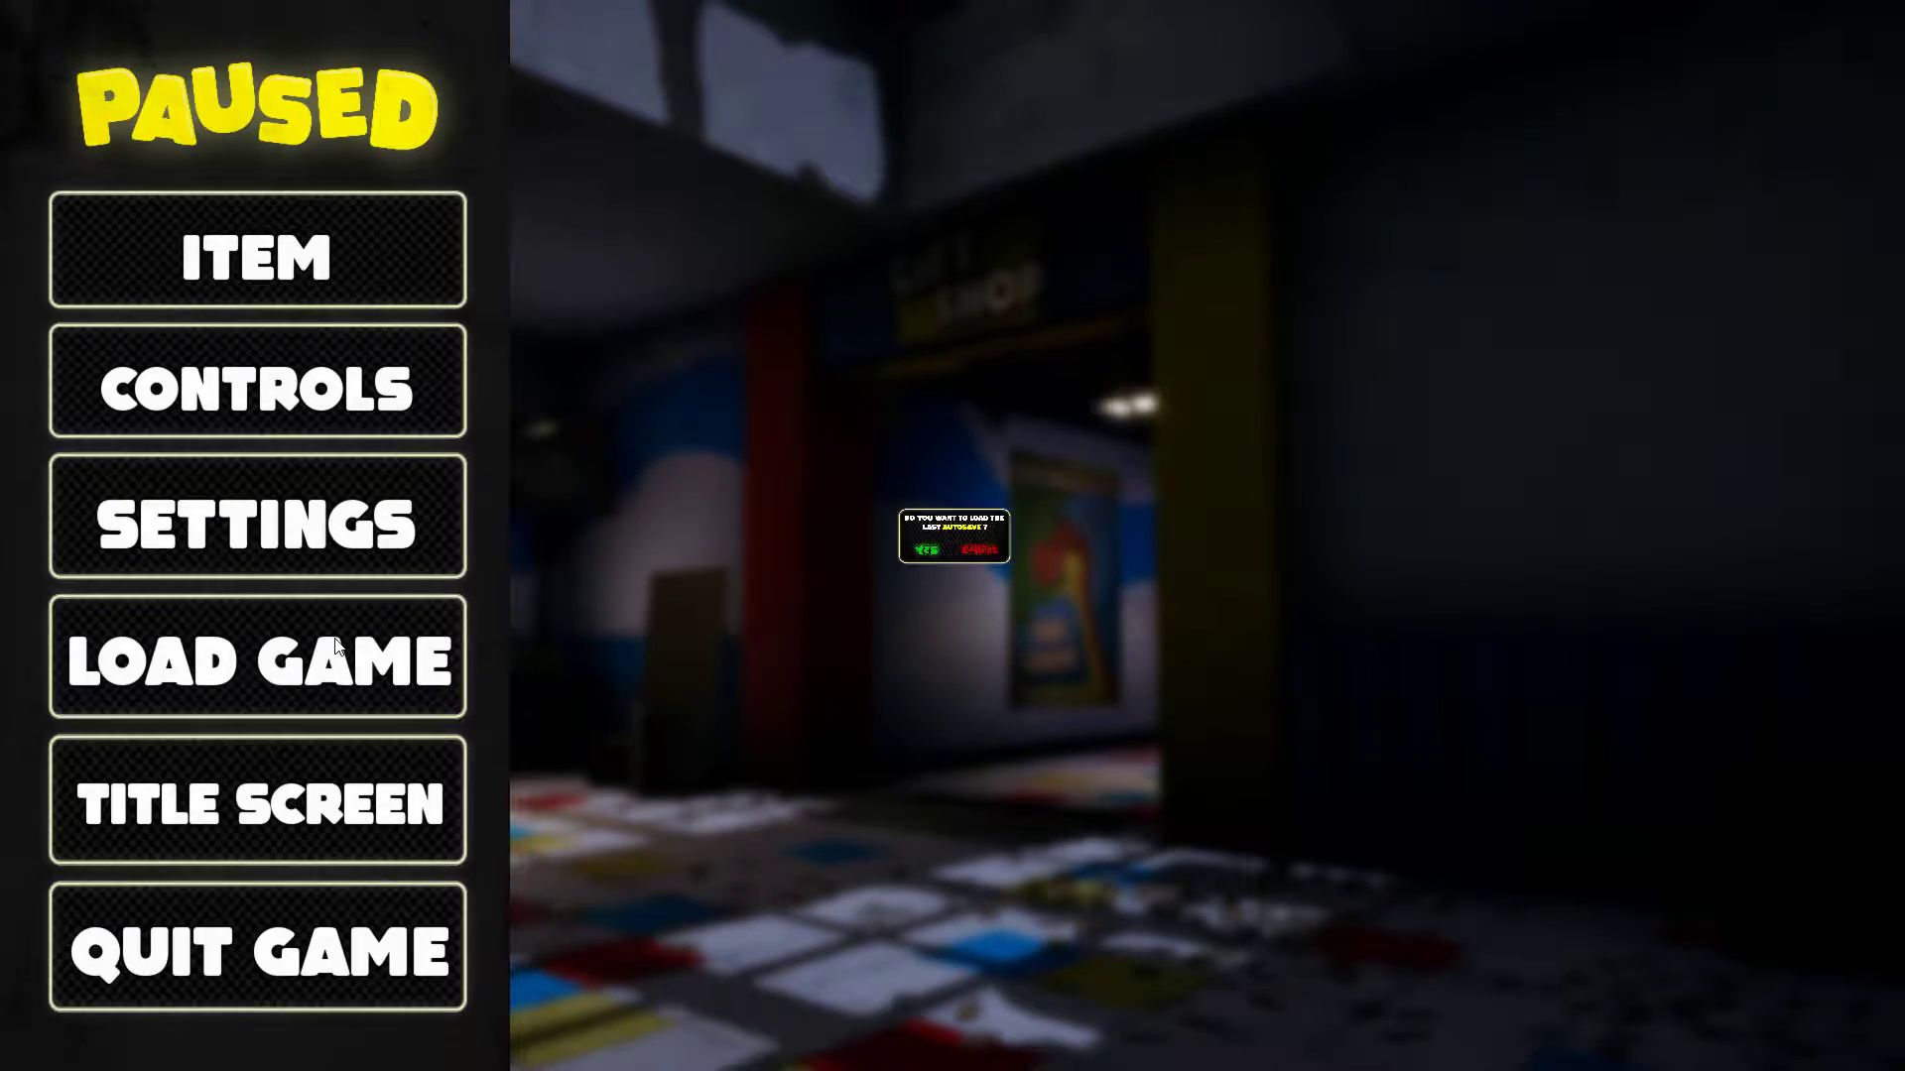
left_click(1086, 625)
key("Escape")
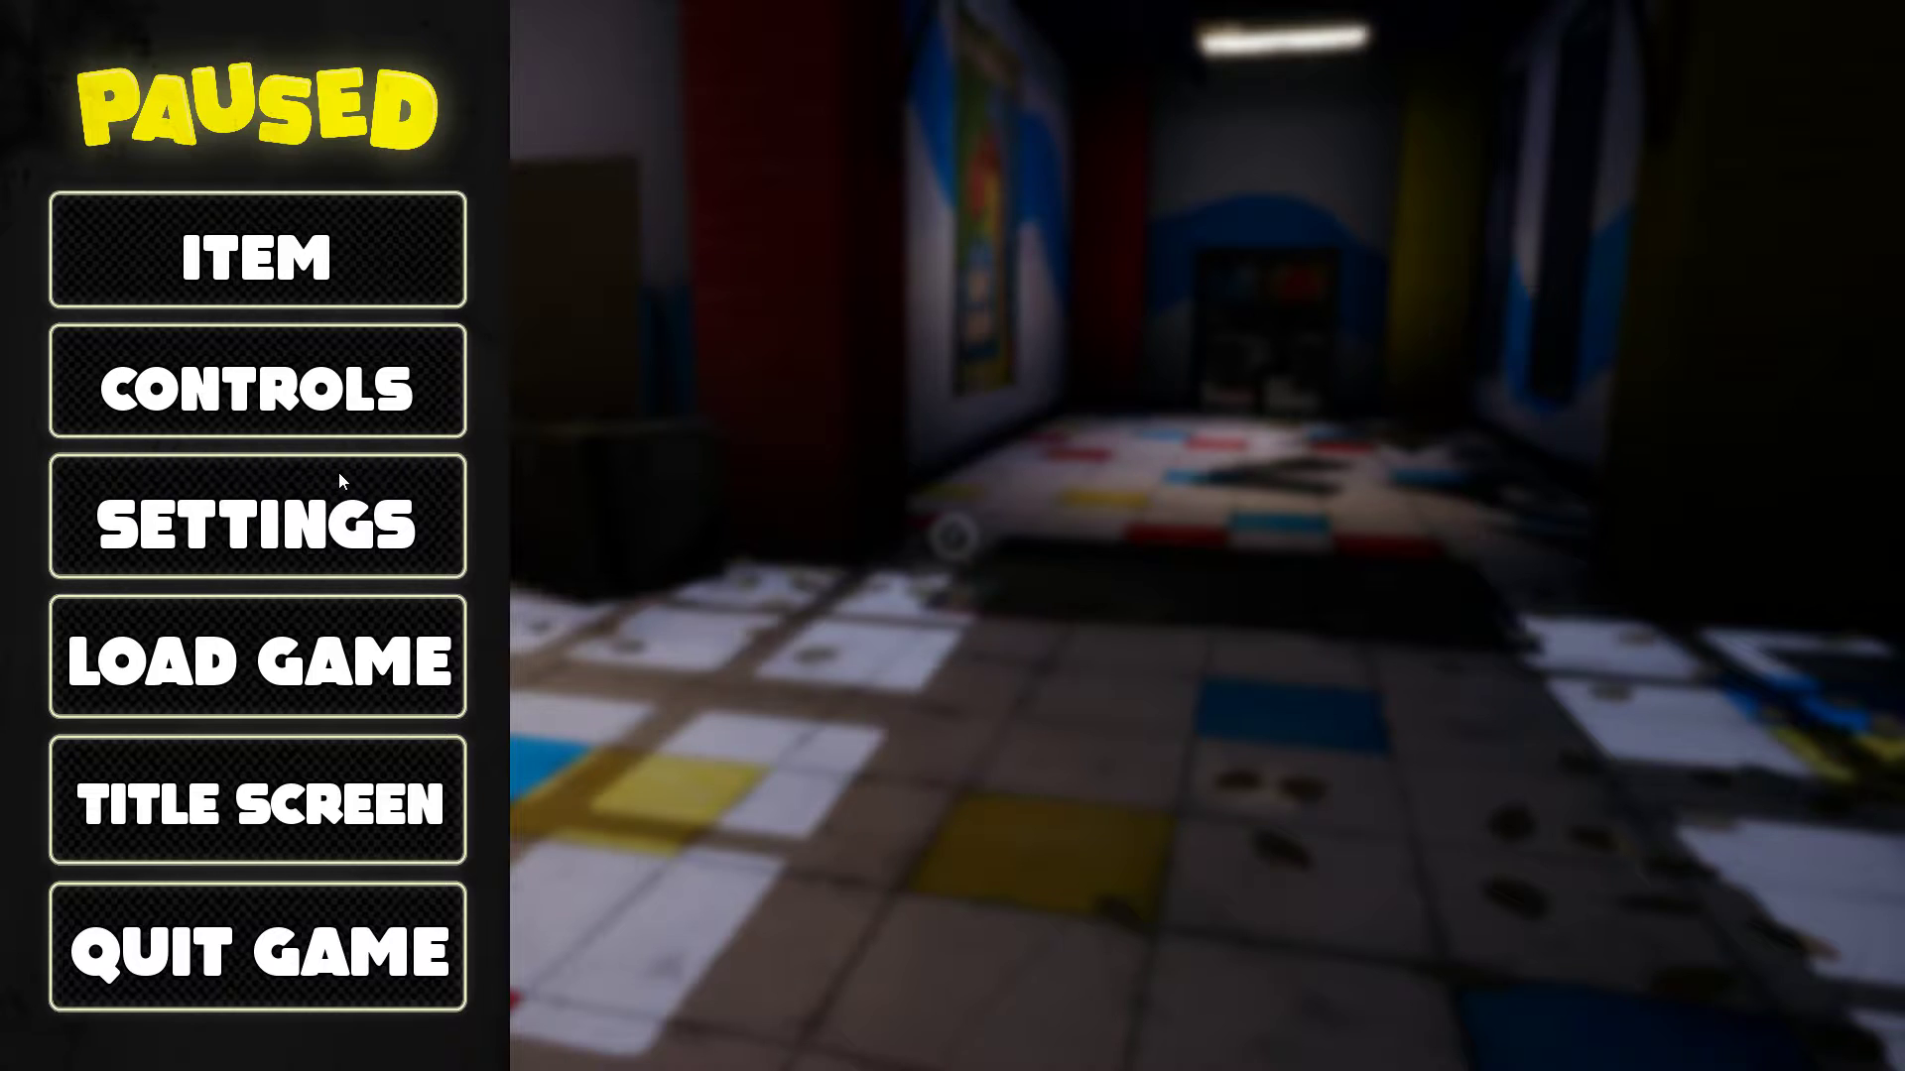
Step: Reopen the display settings to push the FOV slider to maximum, then resume
left_click(291, 544)
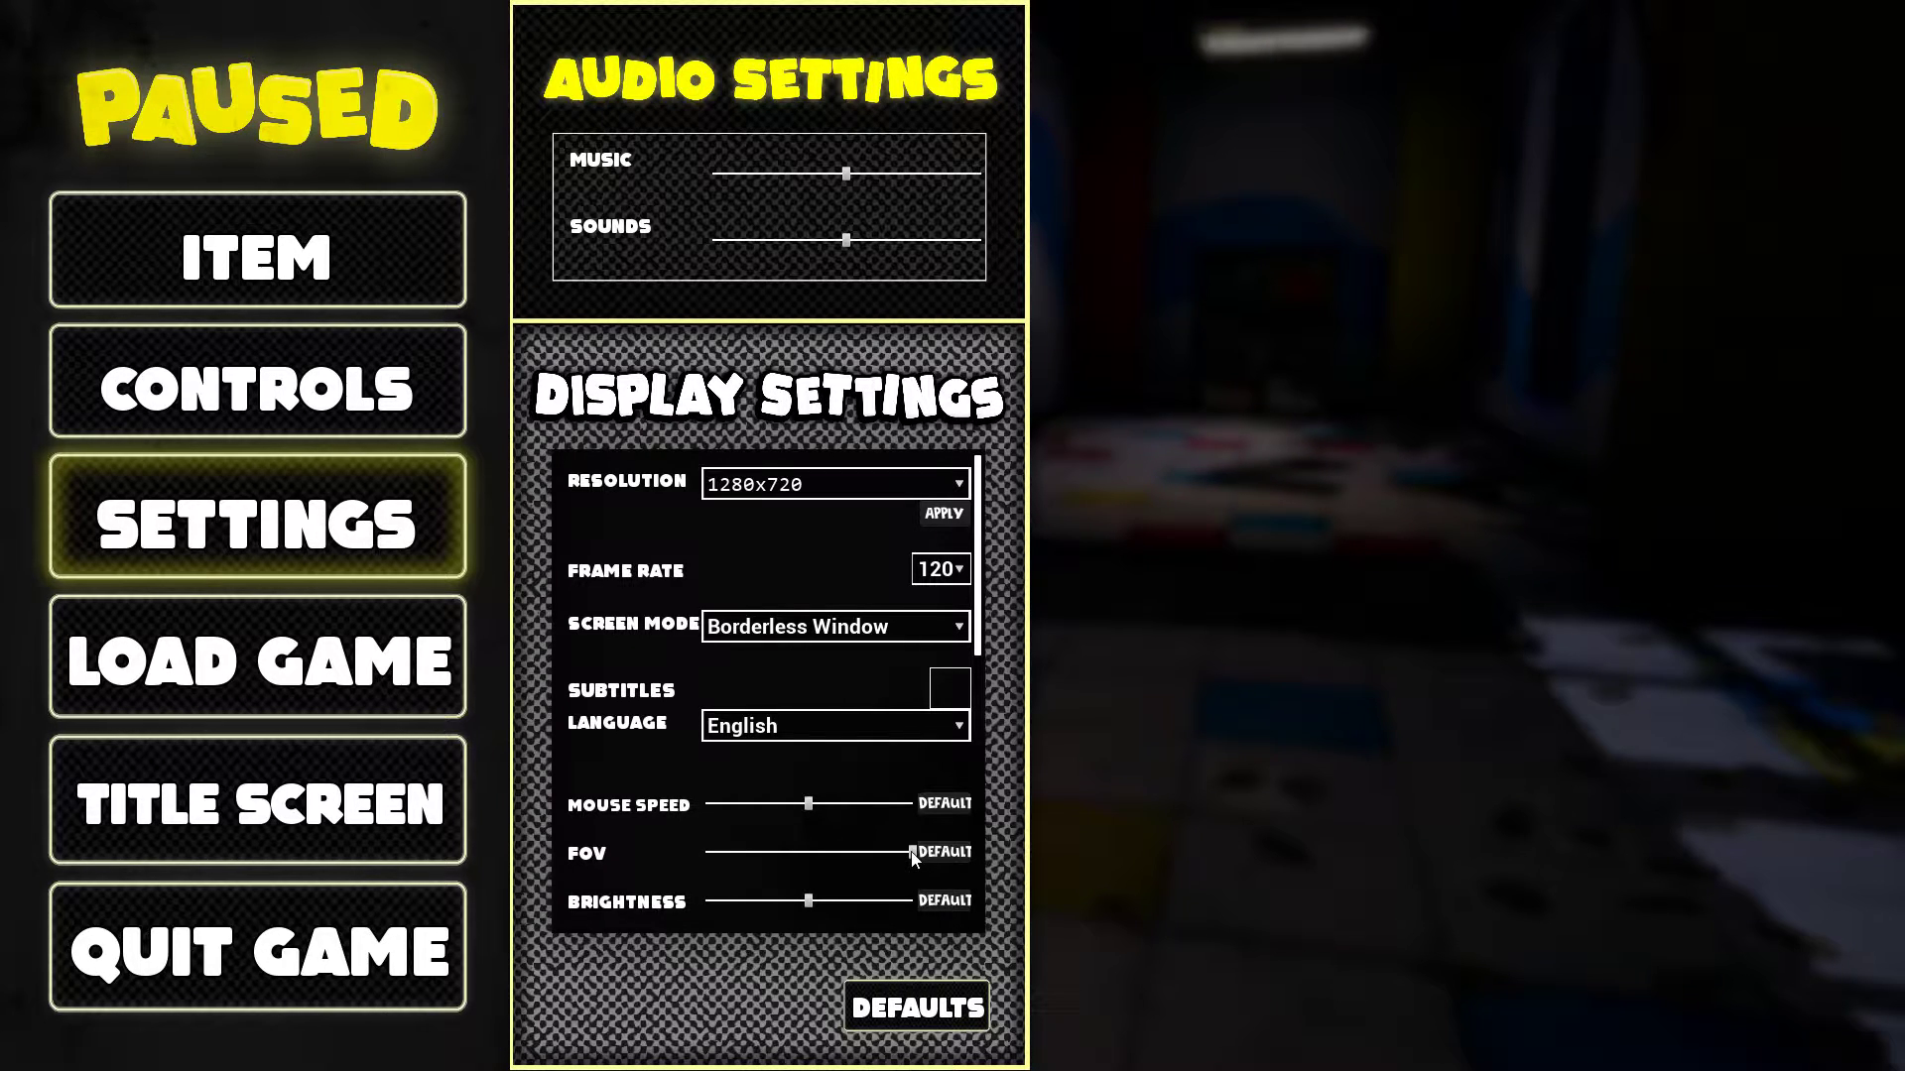
key("Escape")
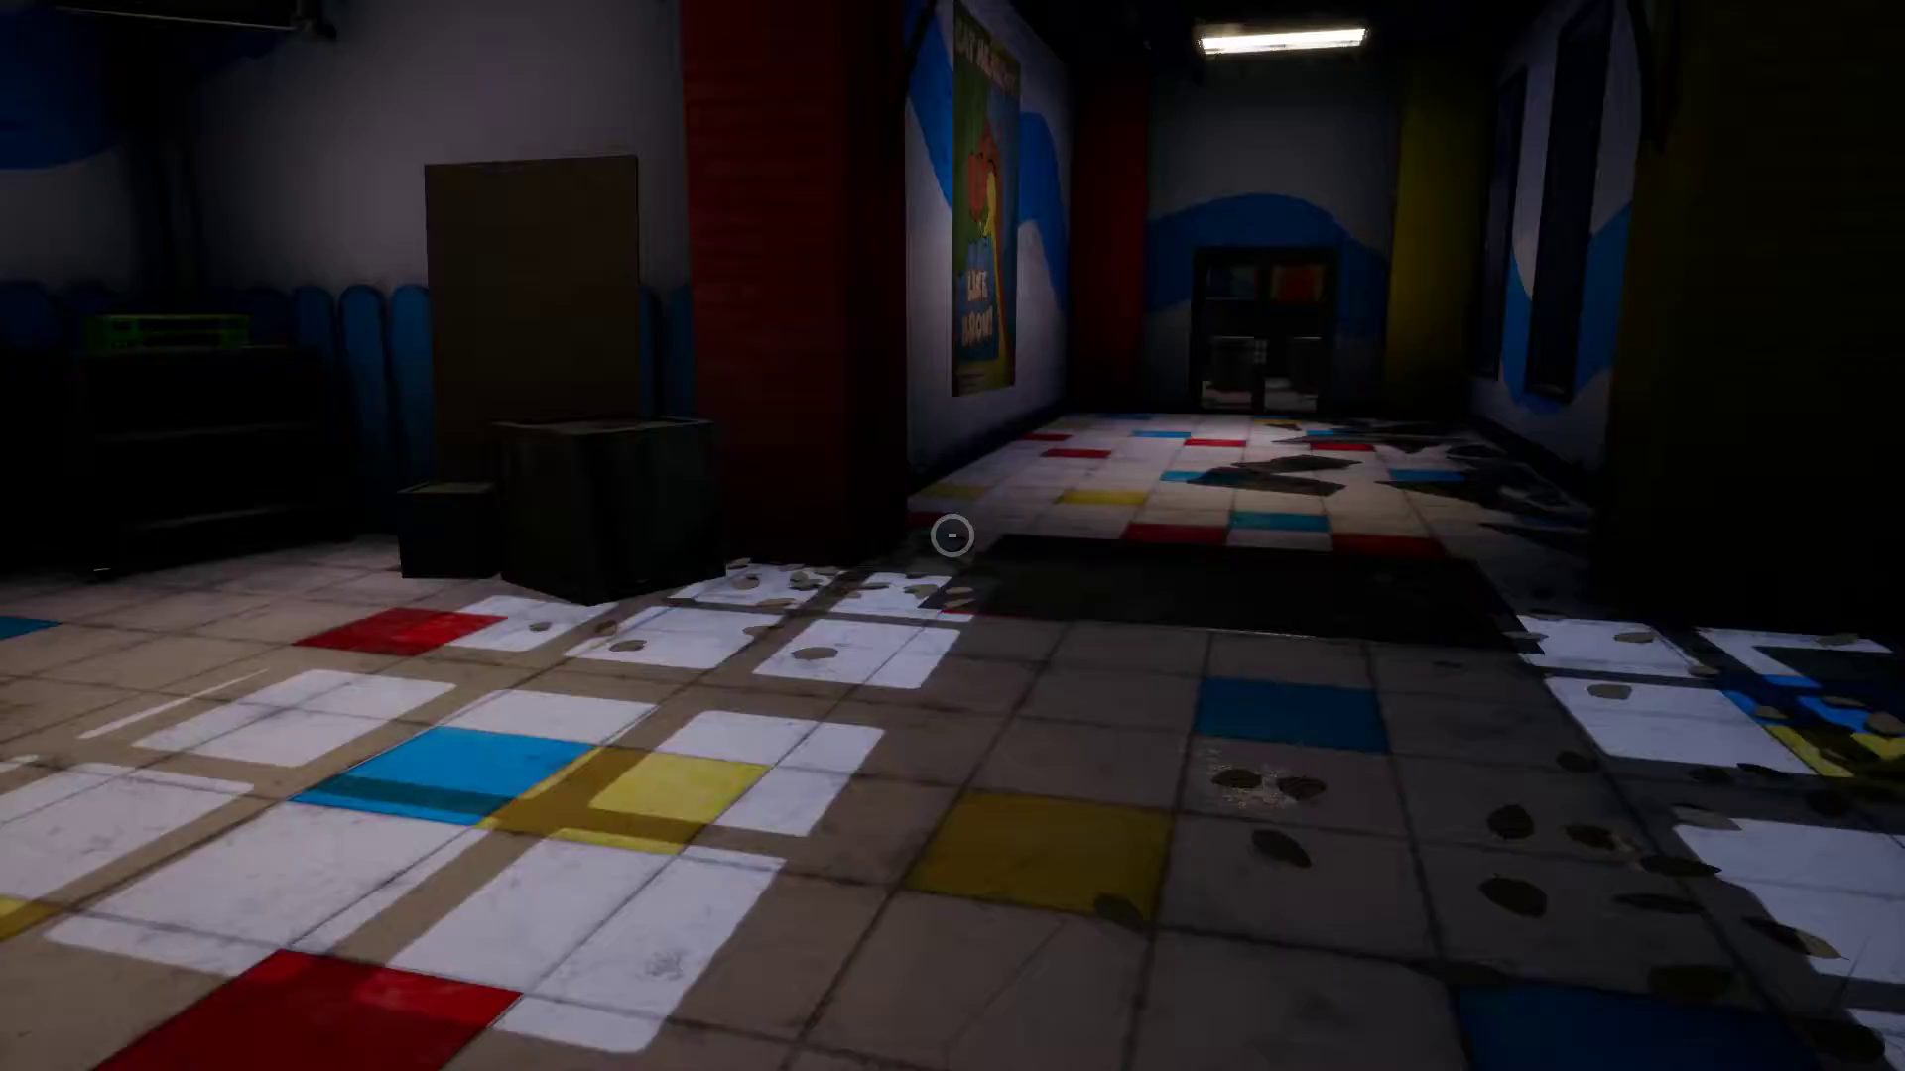
key("Escape")
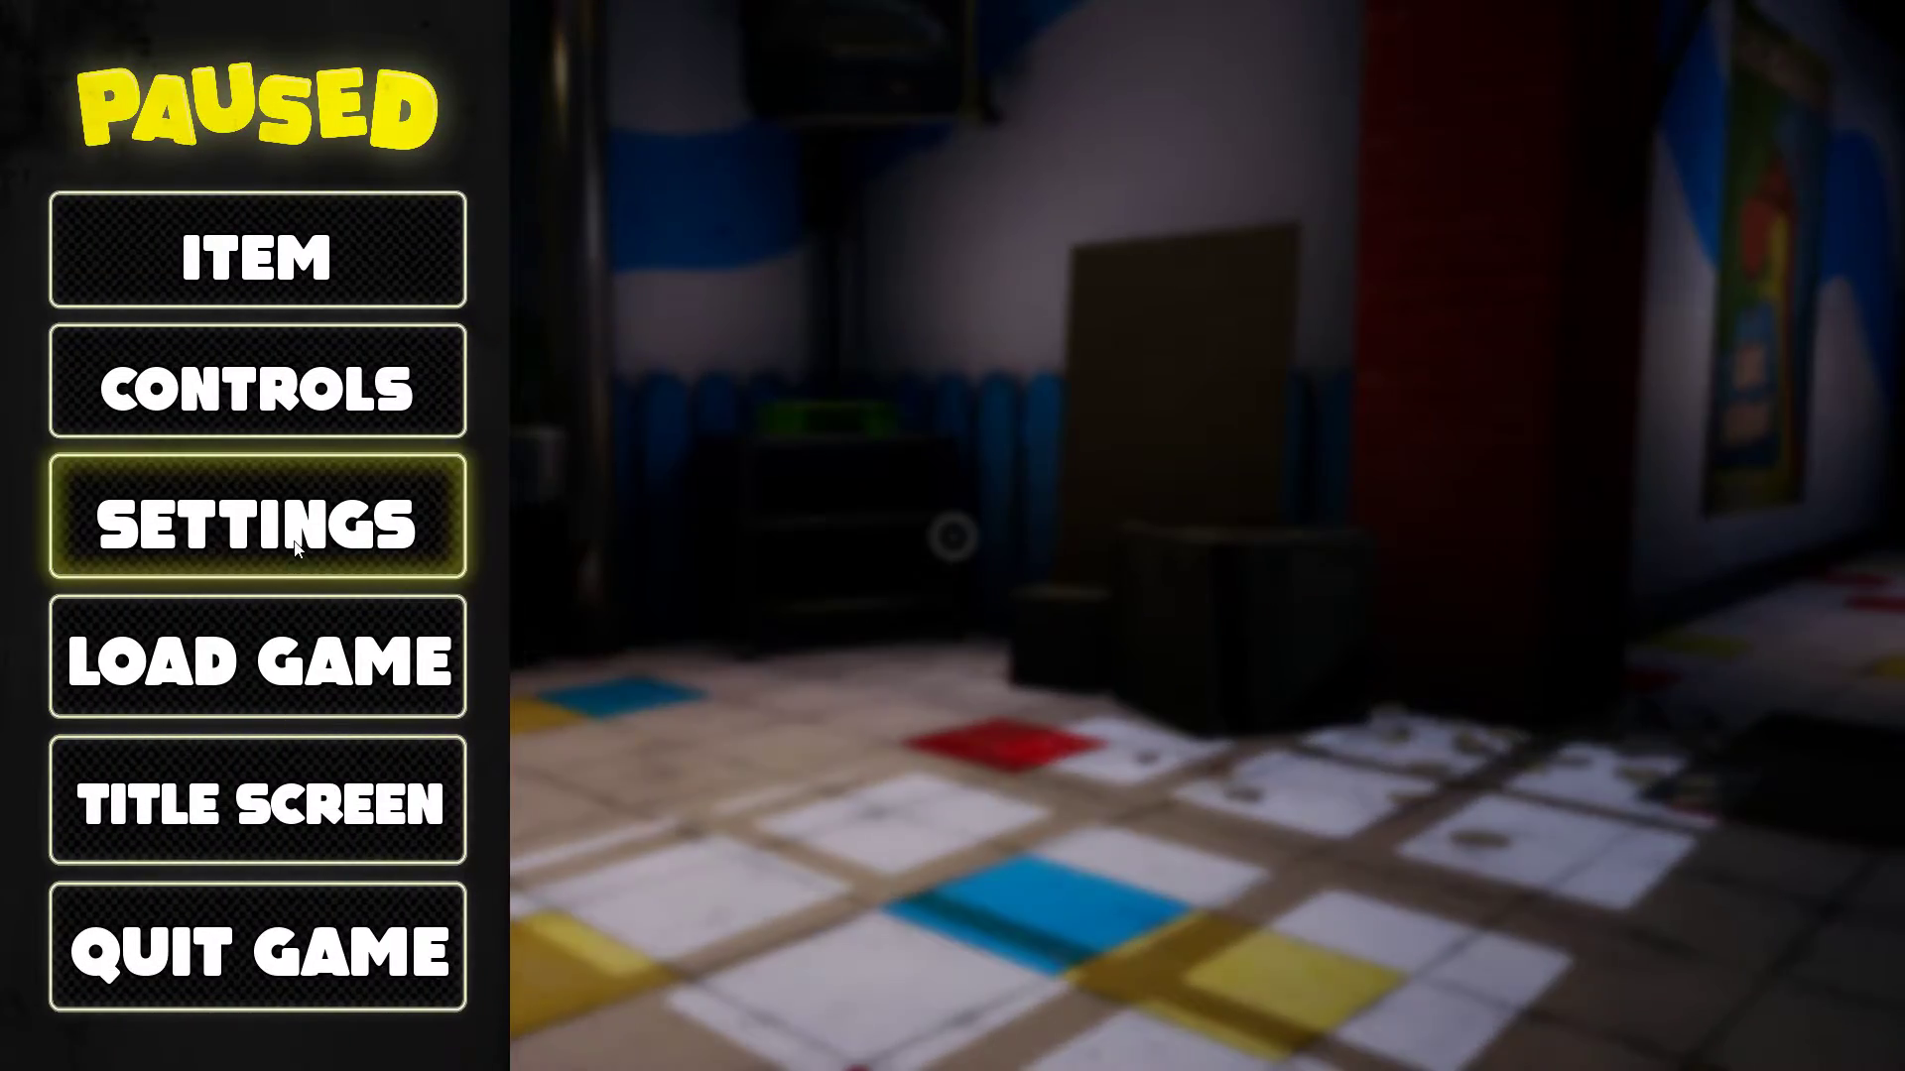
left_click(256, 522)
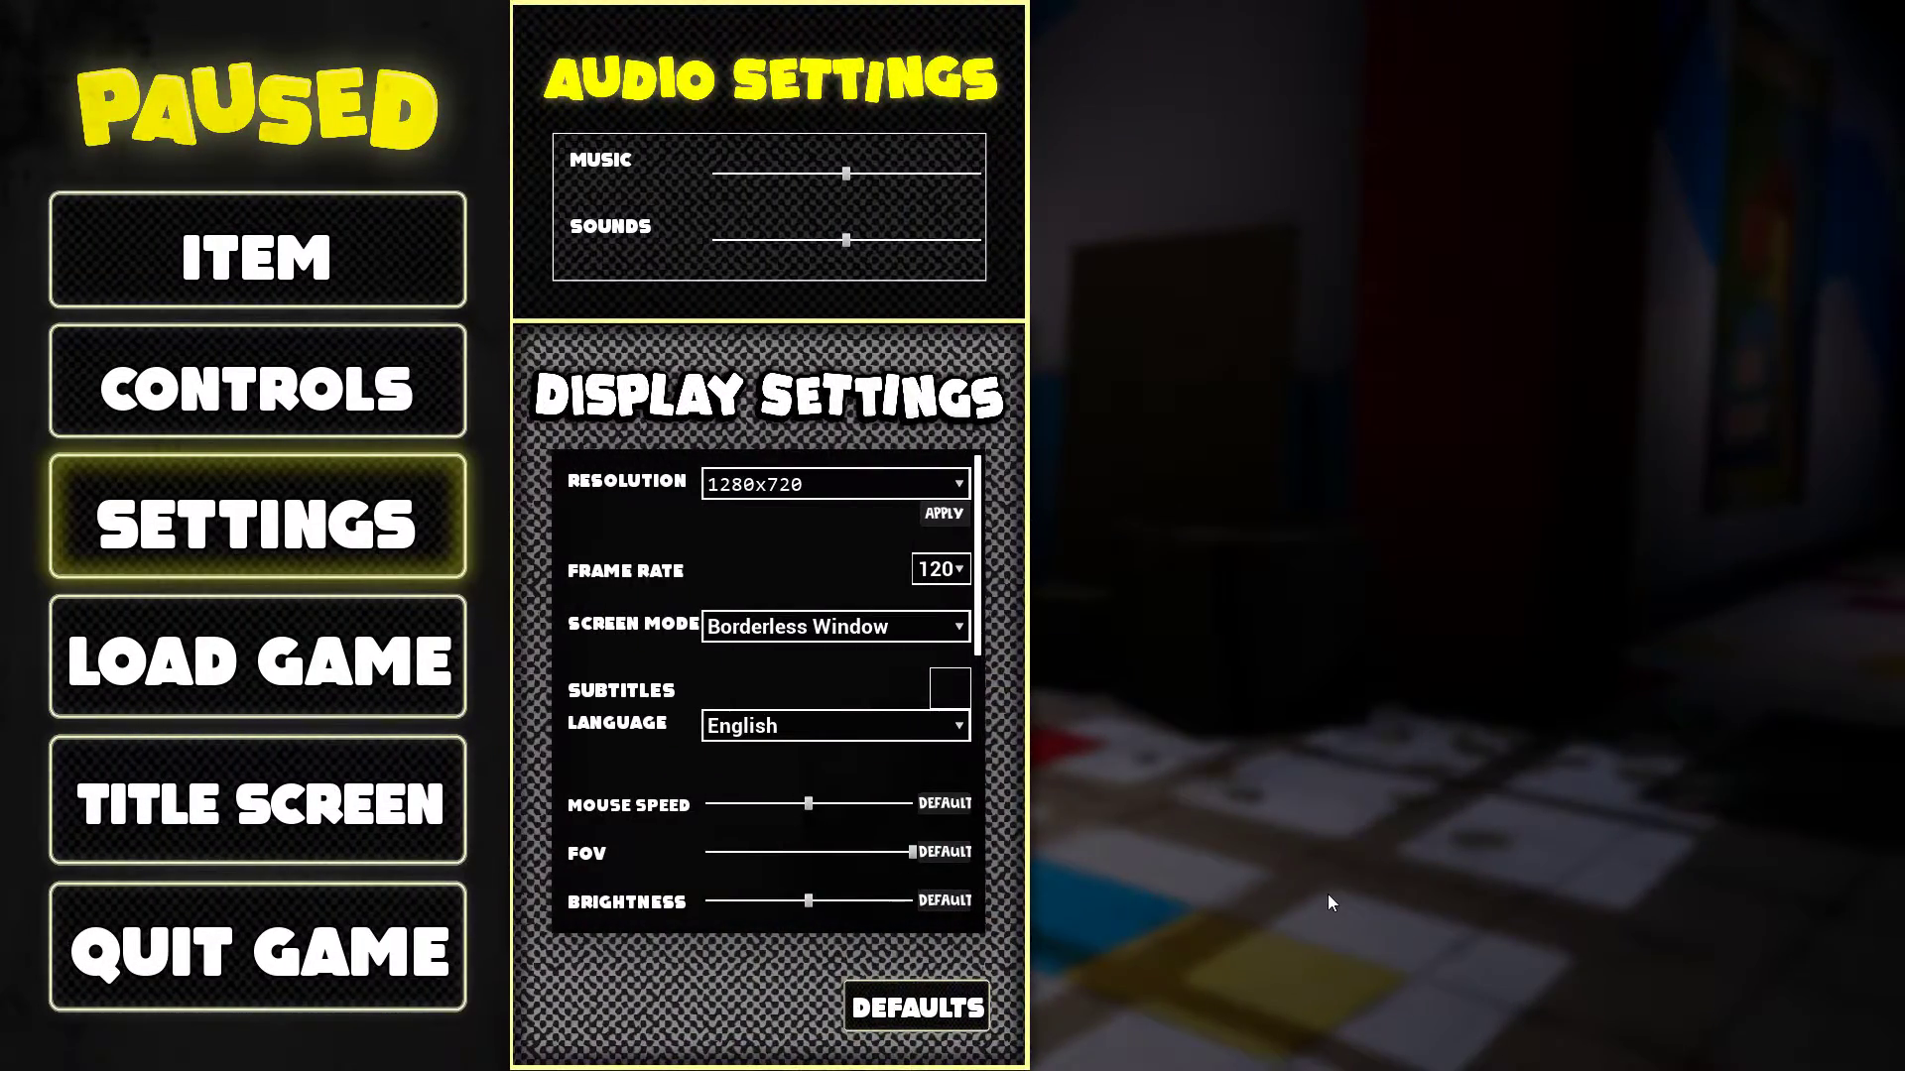
key("Escape")
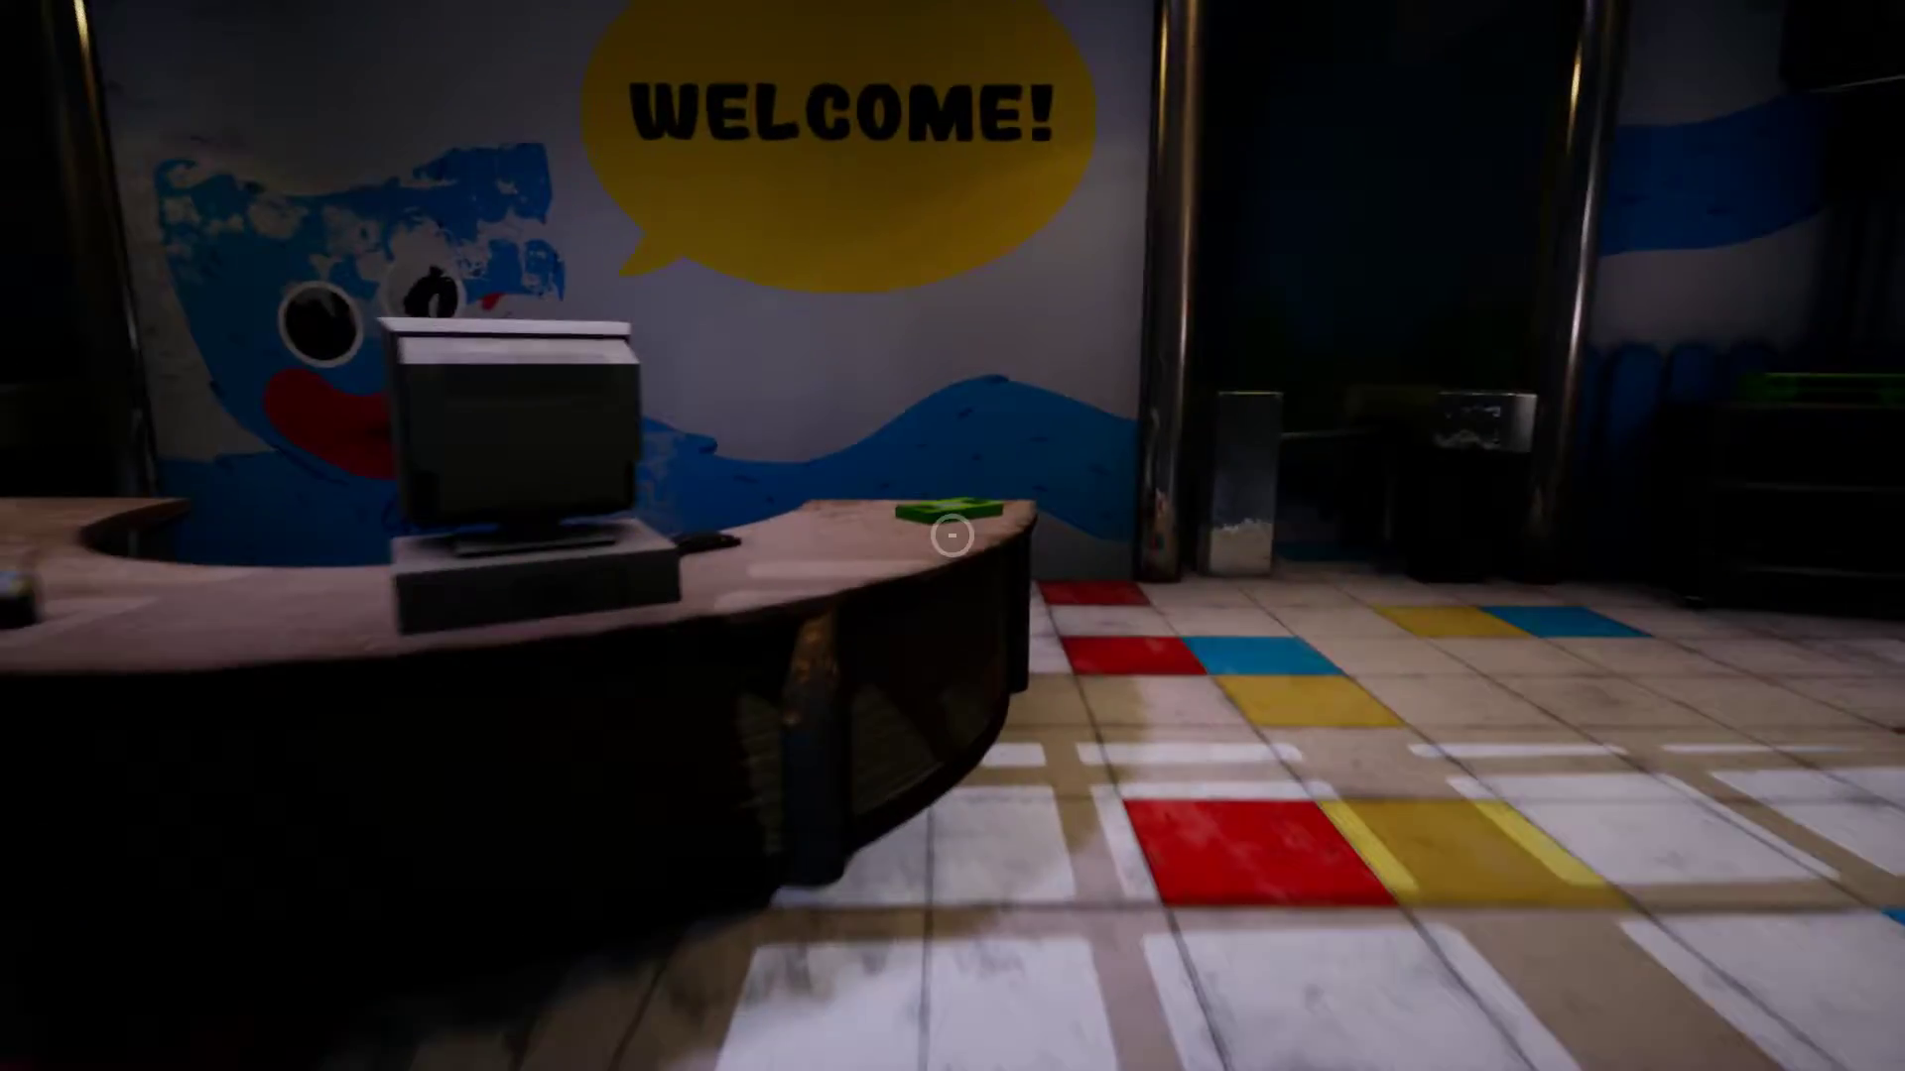
Step: Walk to the desk and pick up the green VHS tape
key("w")
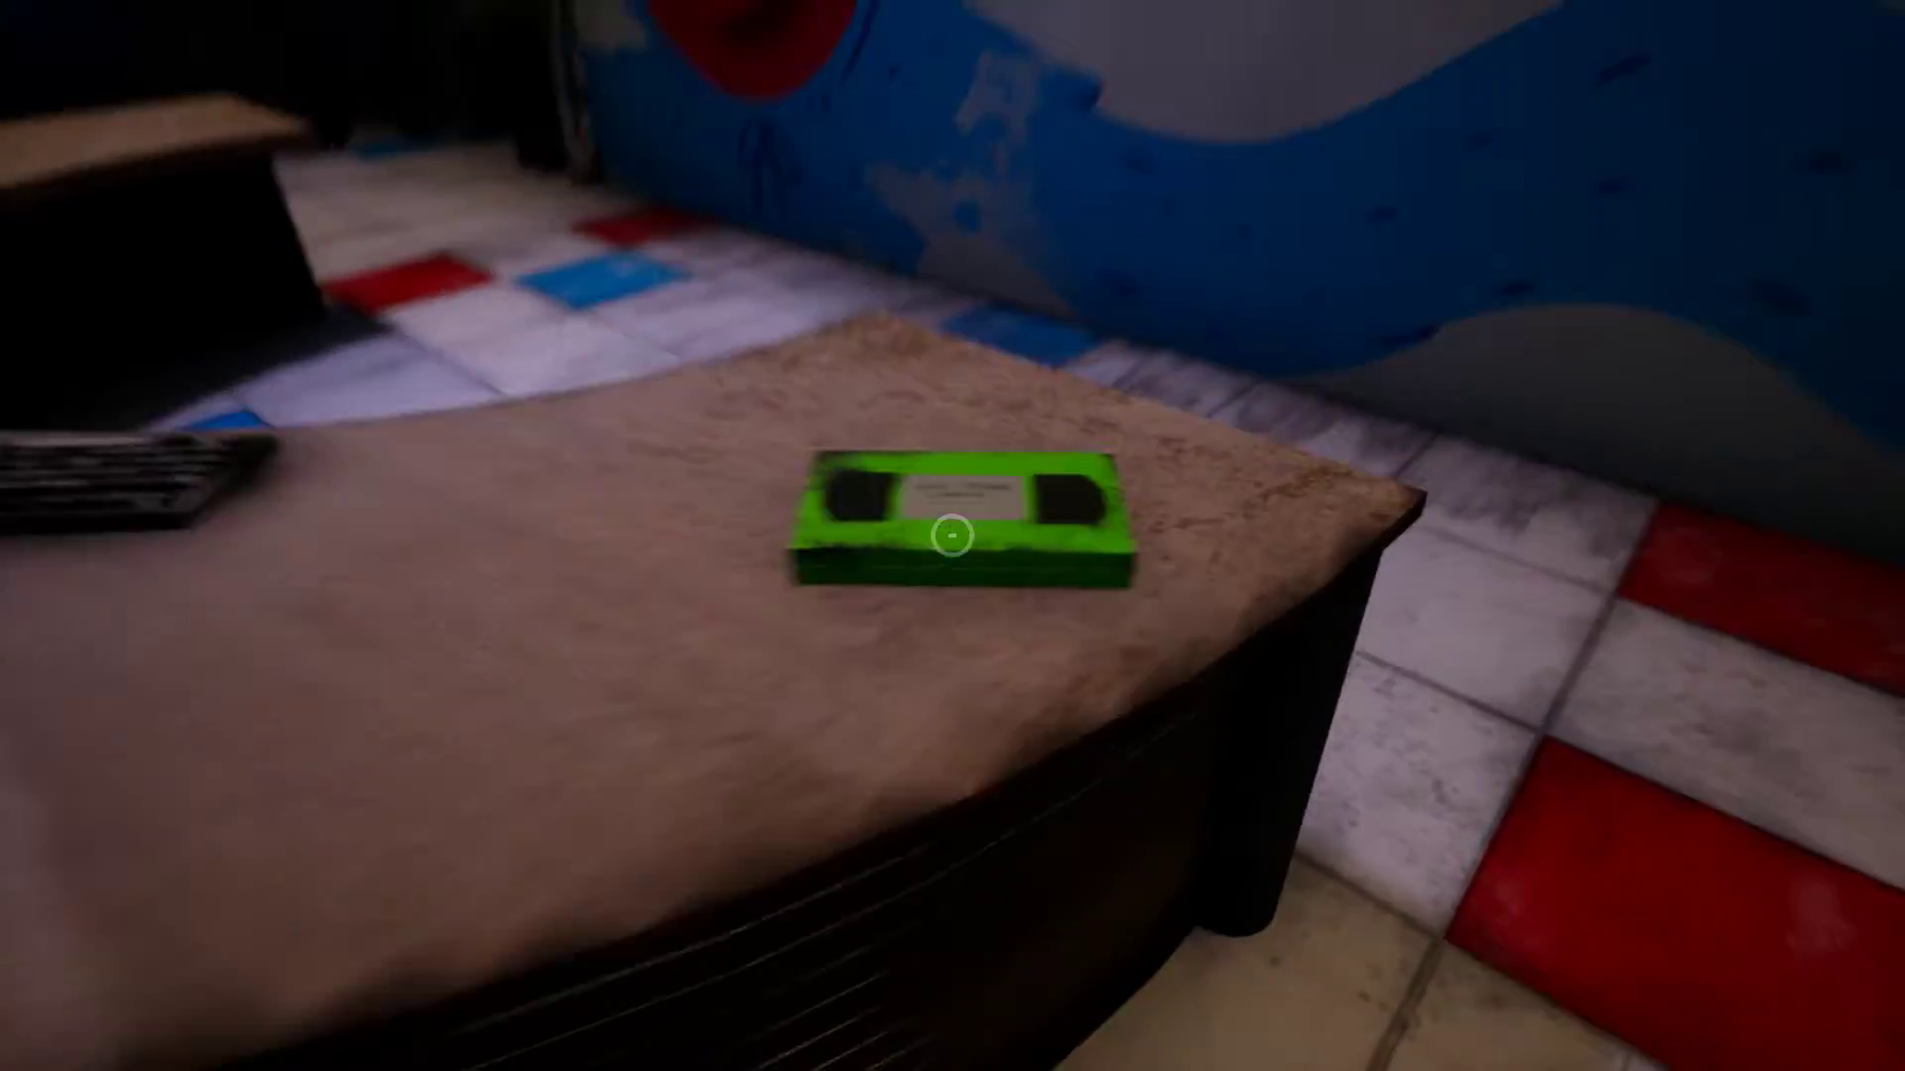
key("e")
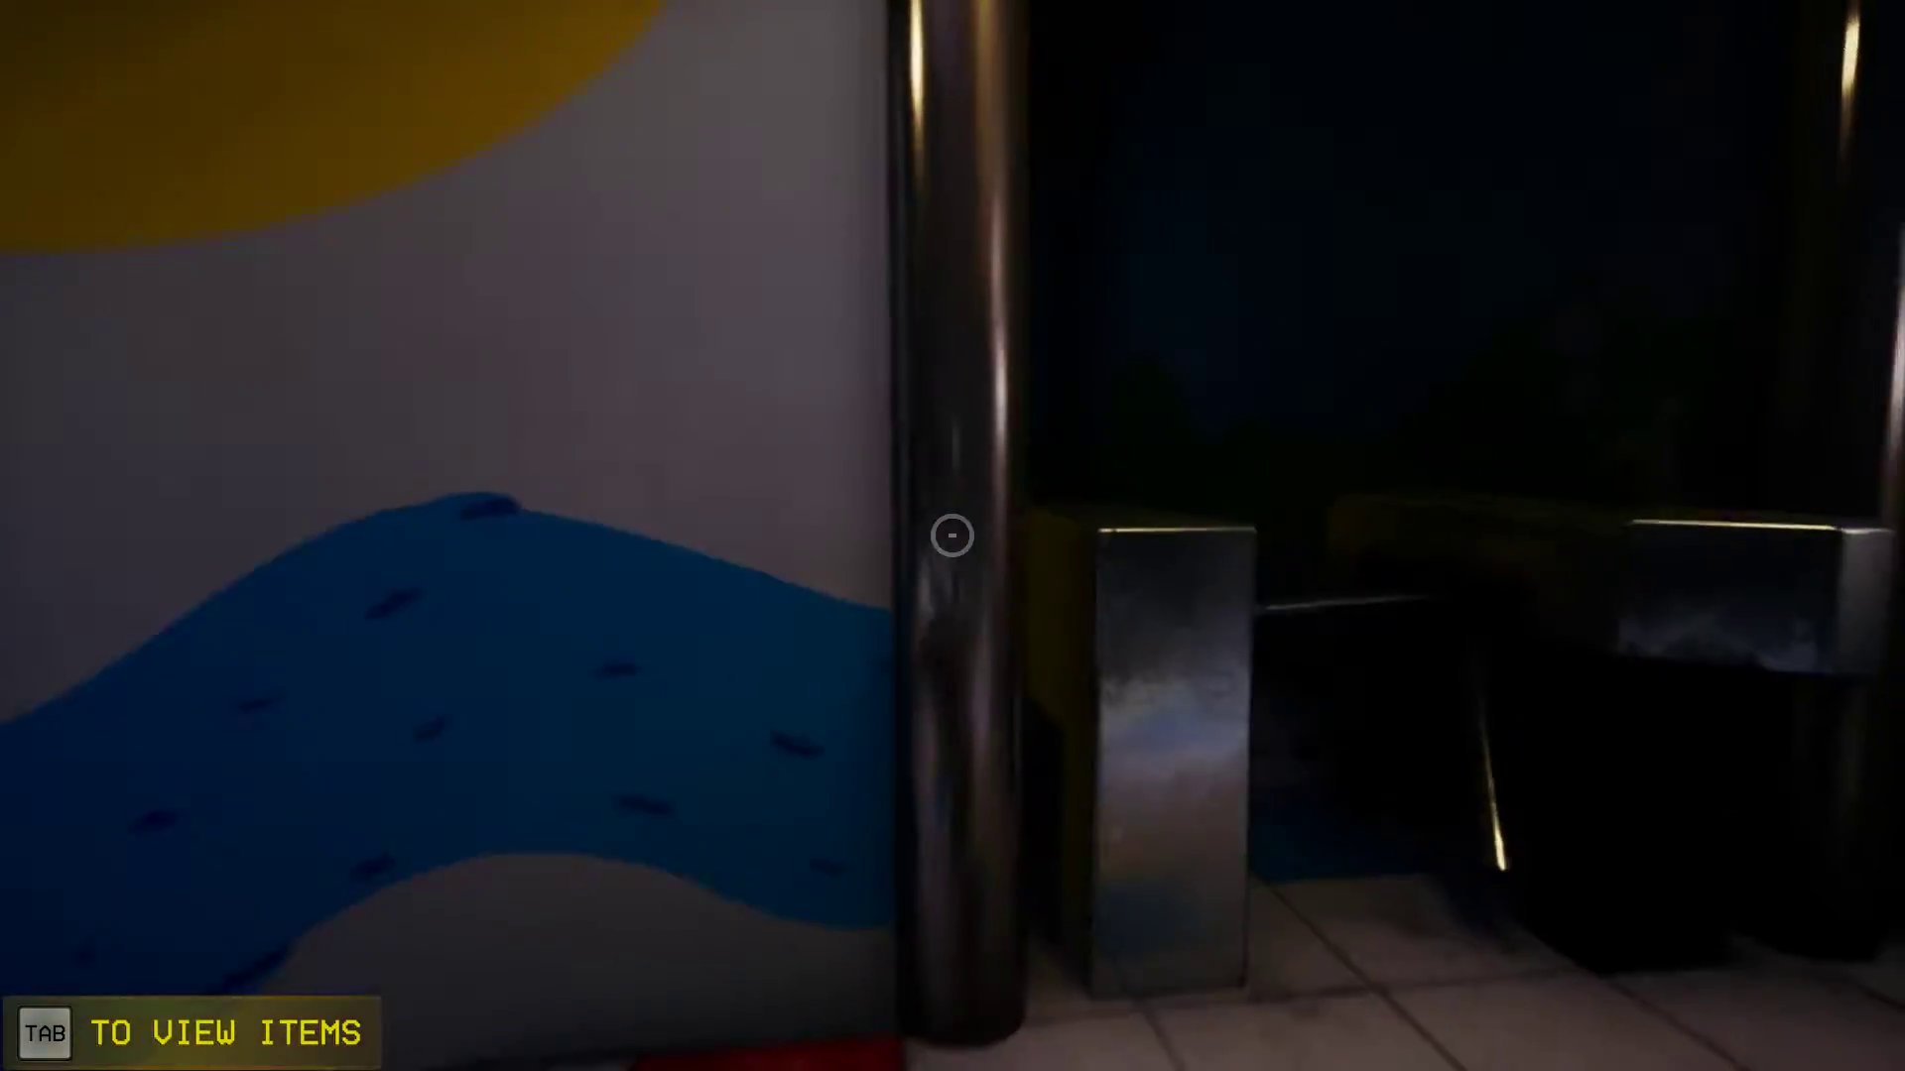
key("Escape")
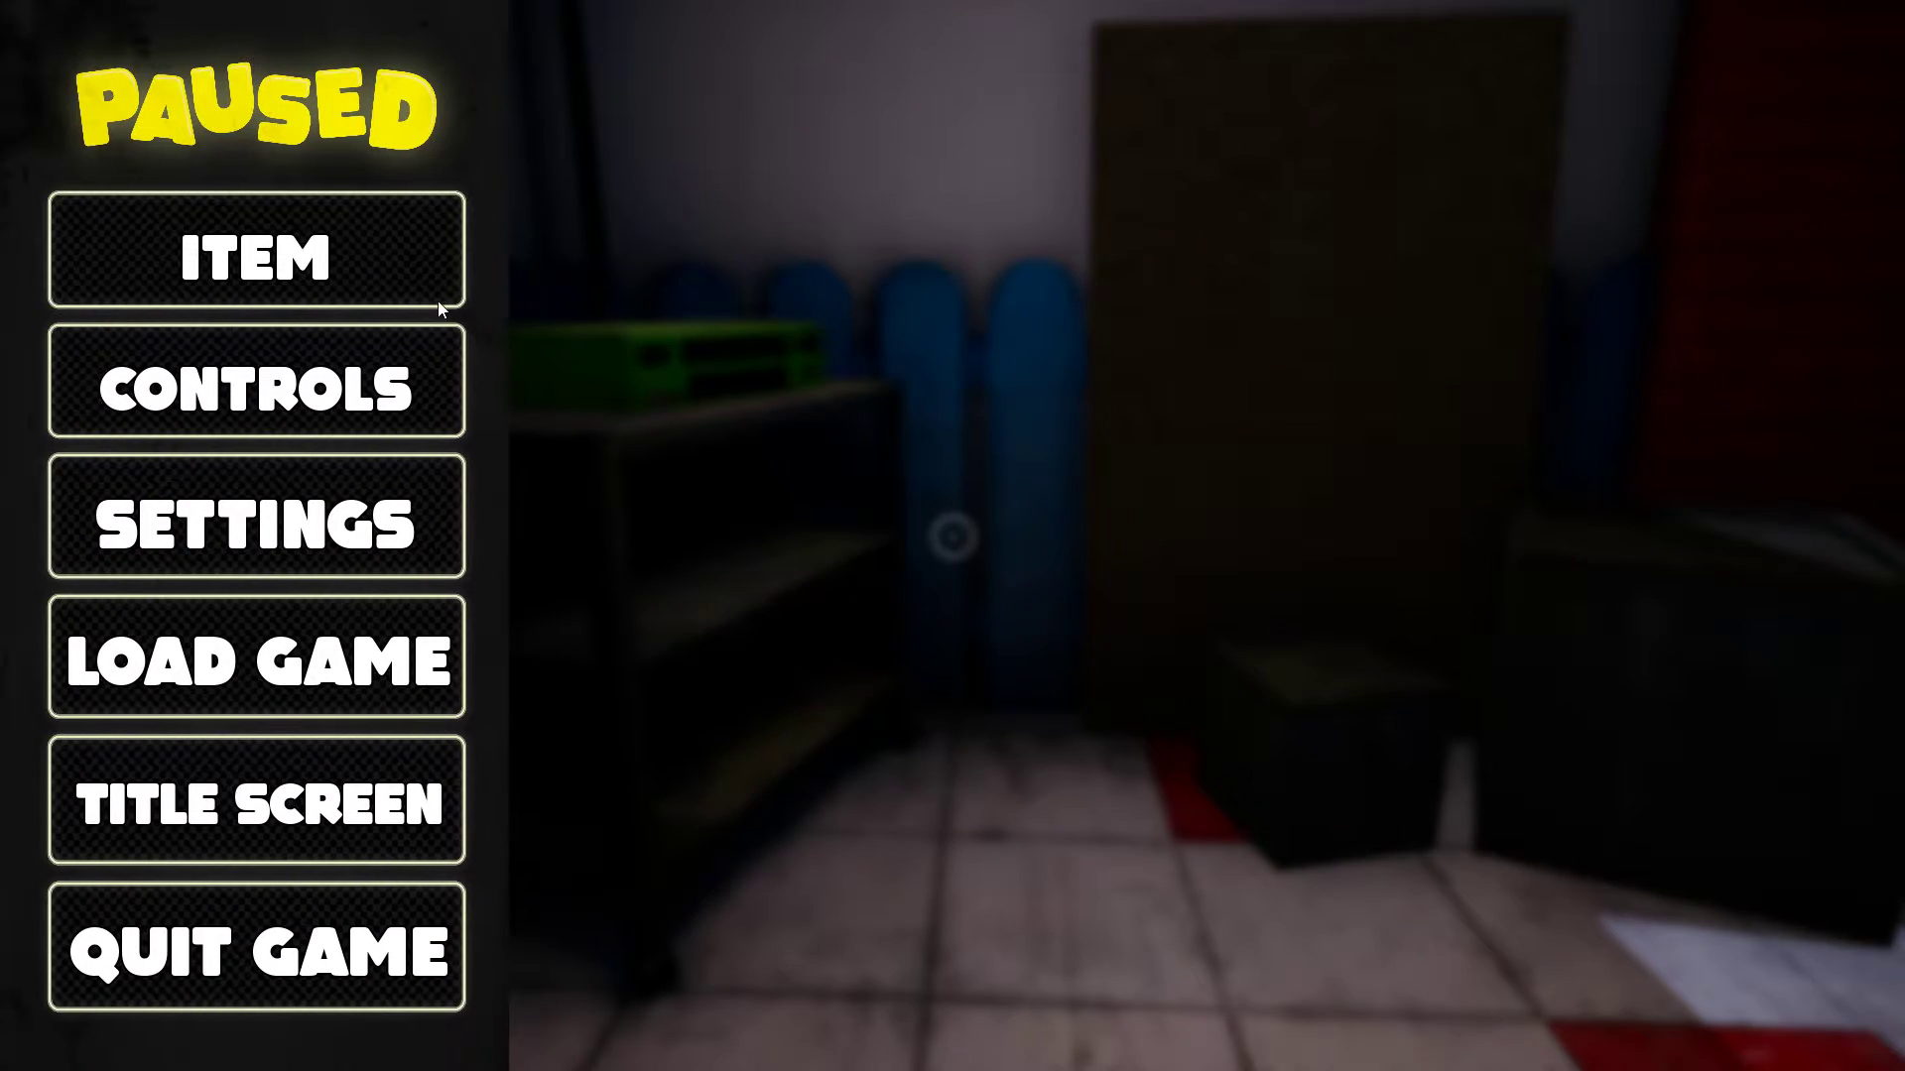
key("Escape")
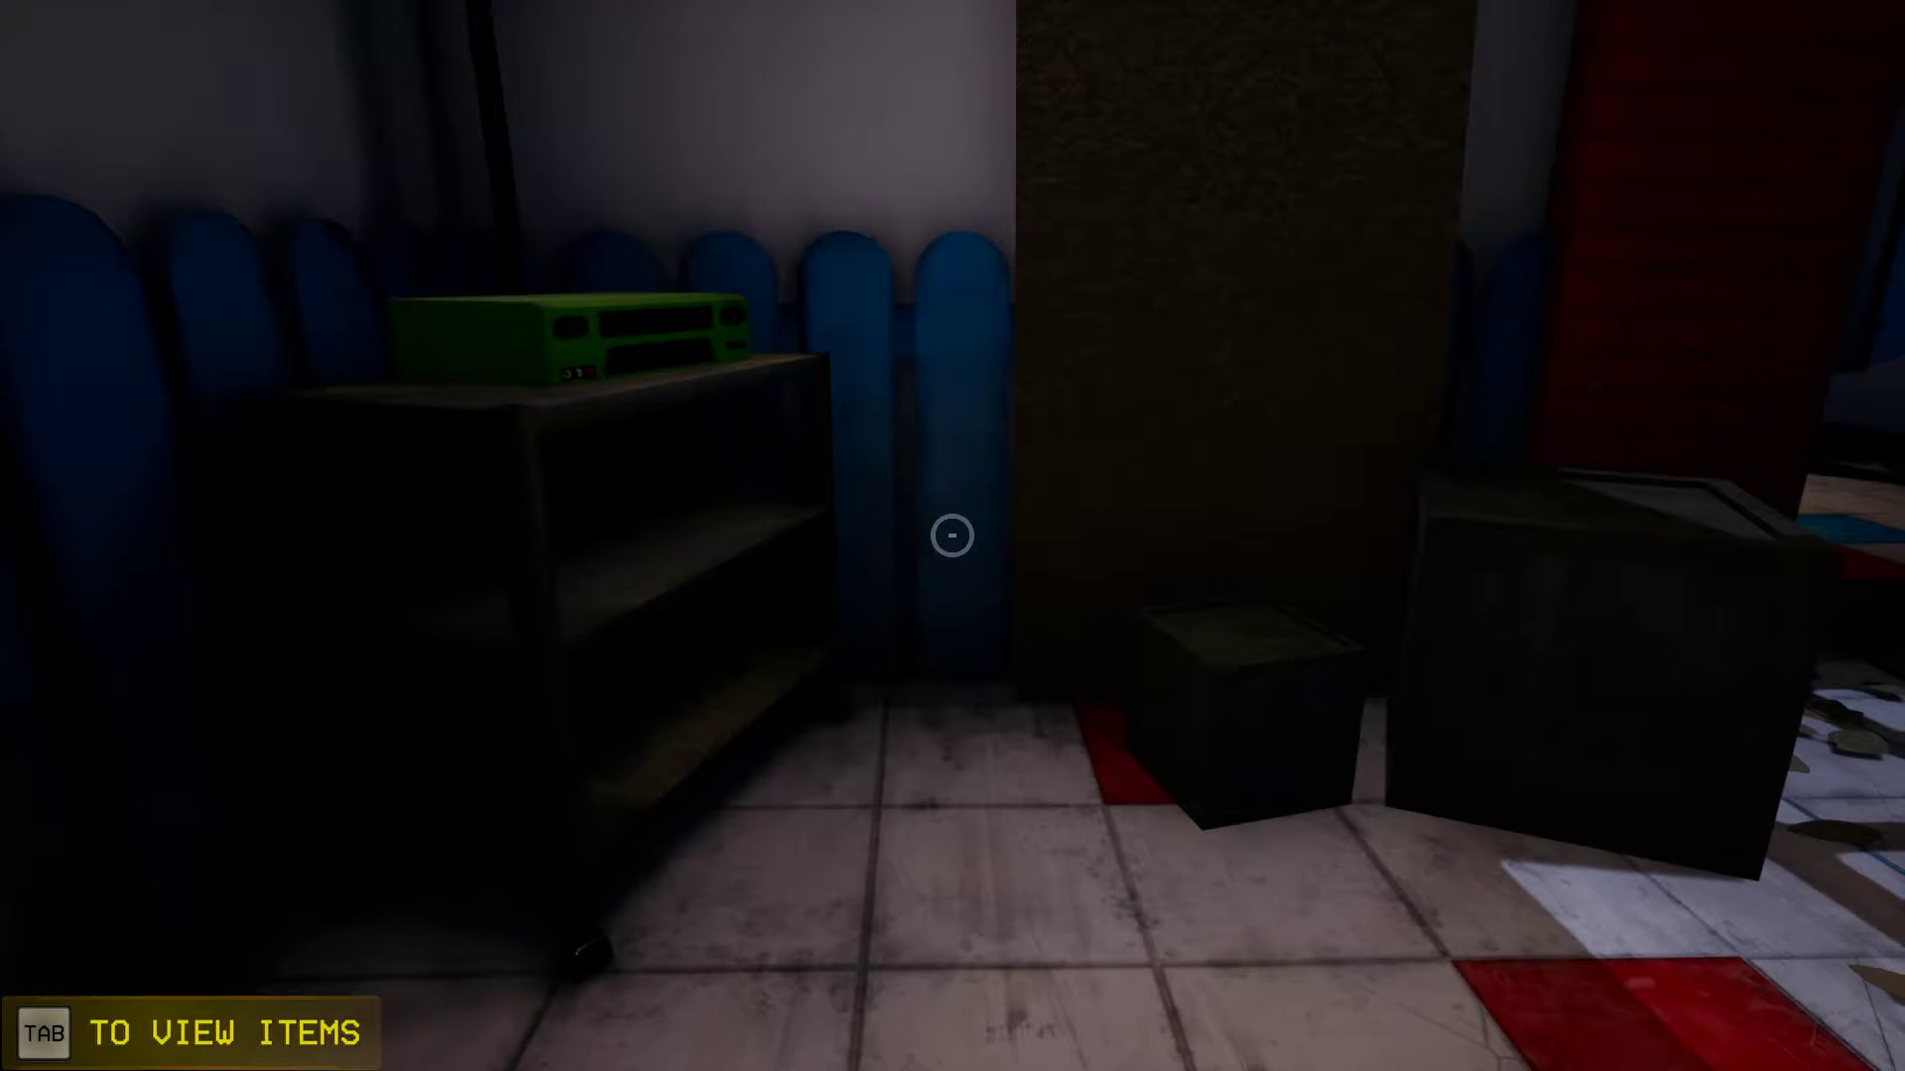
Step: Check the green tape under ITEM, then switch on the wall-mounted TV
key("Escape")
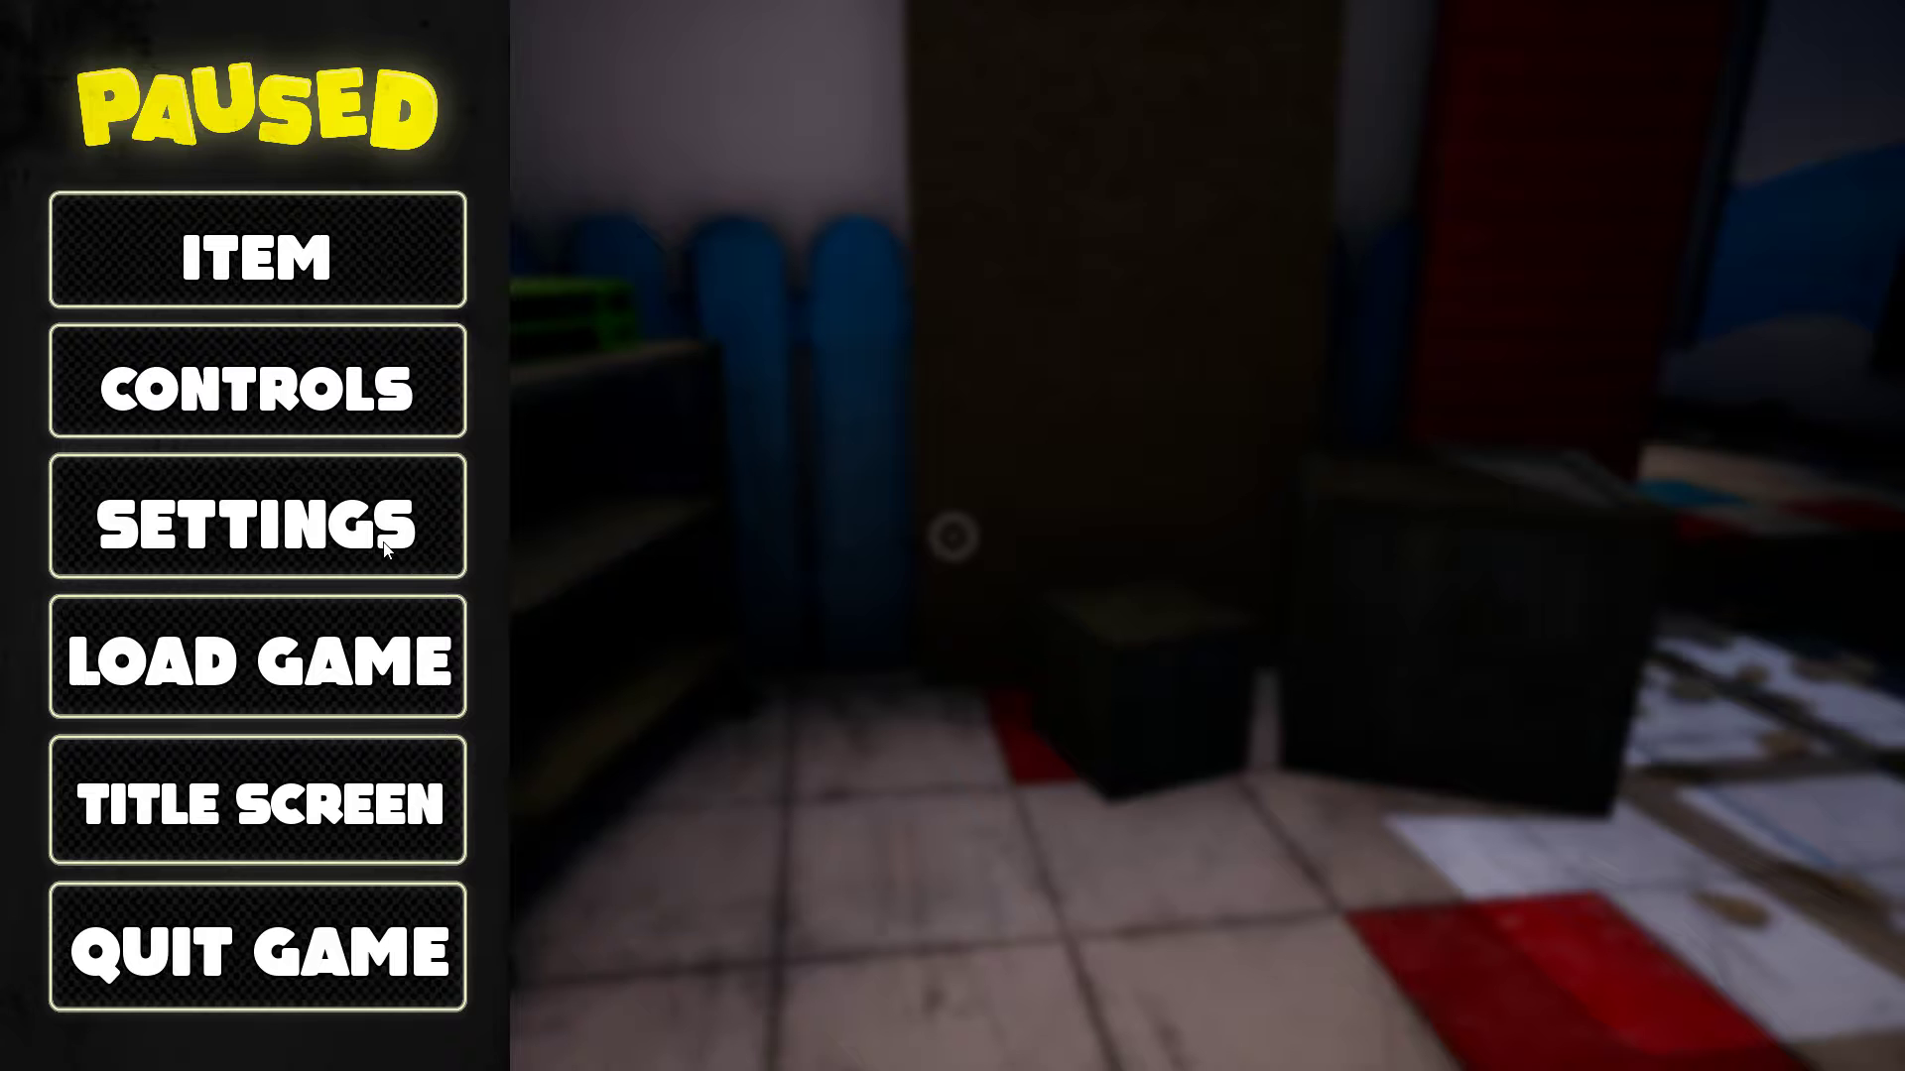
left_click(361, 215)
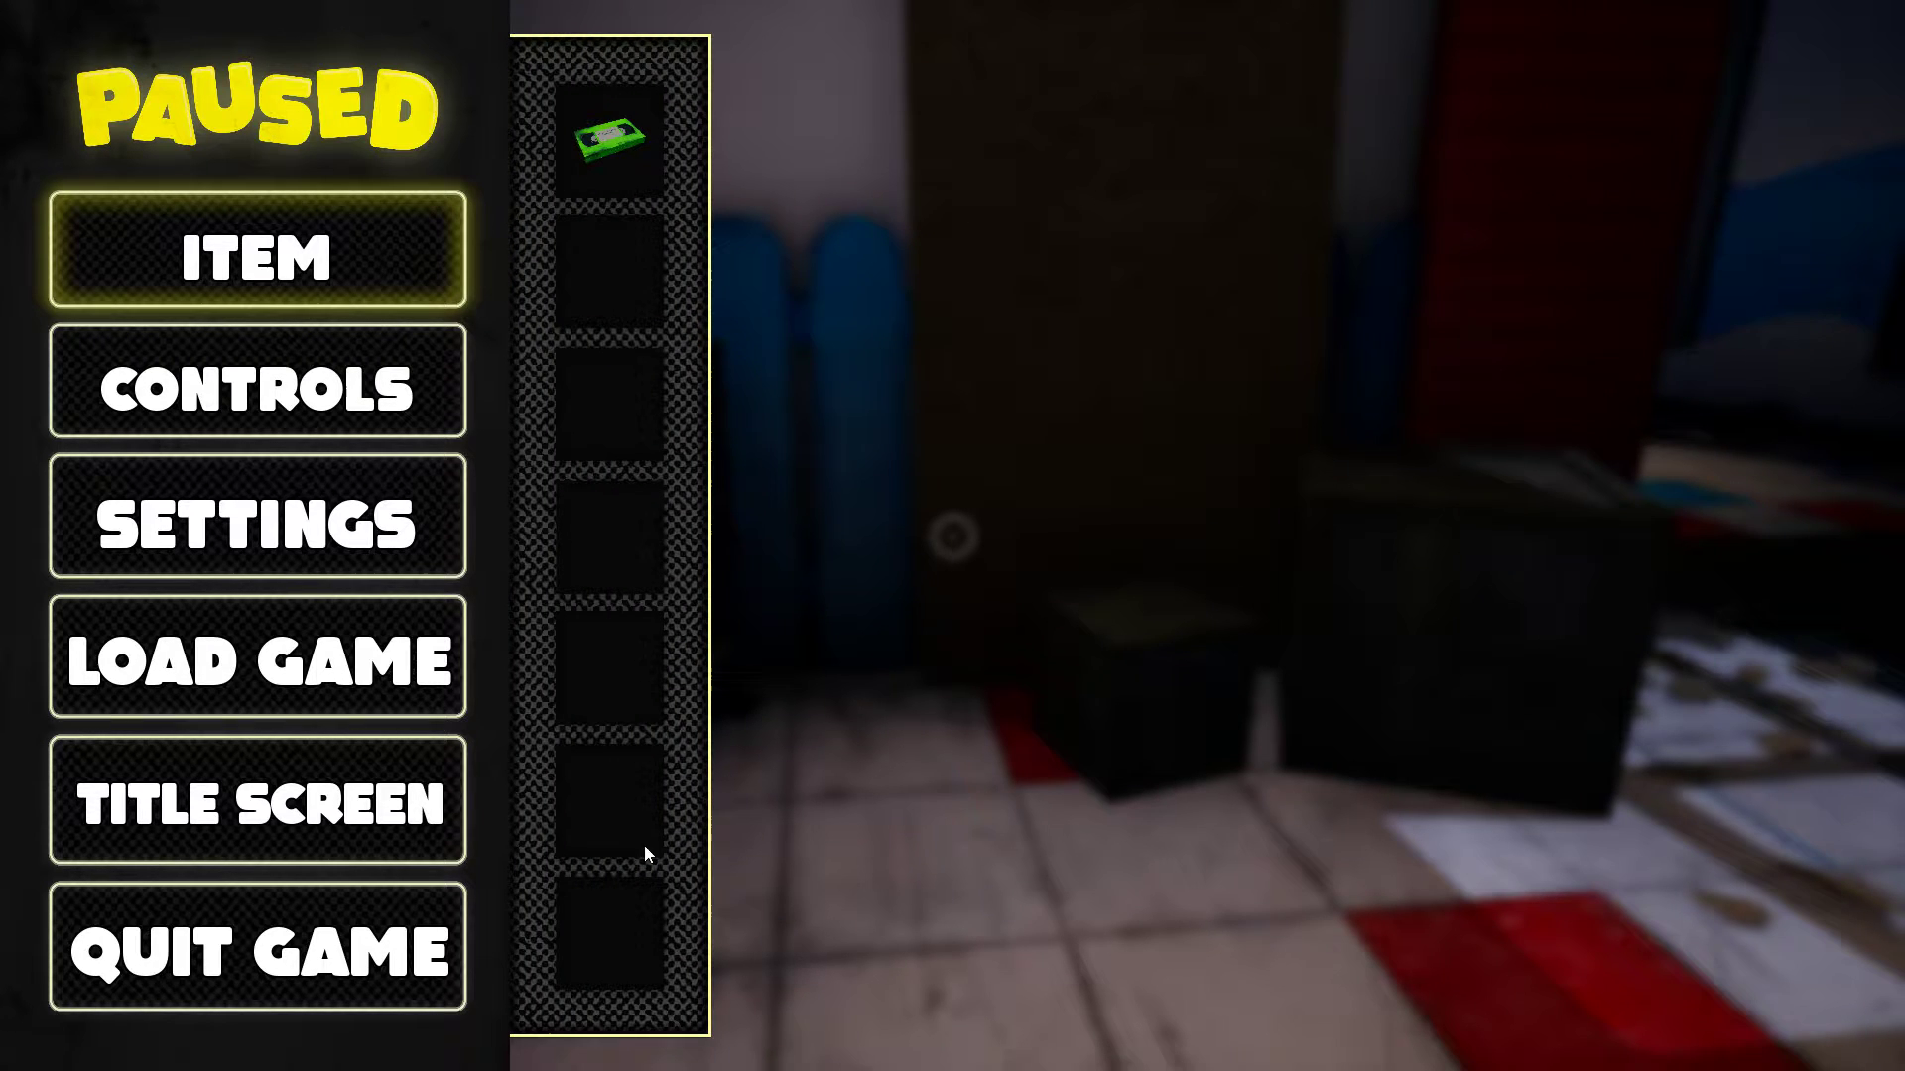
key("Escape")
key("Escape")
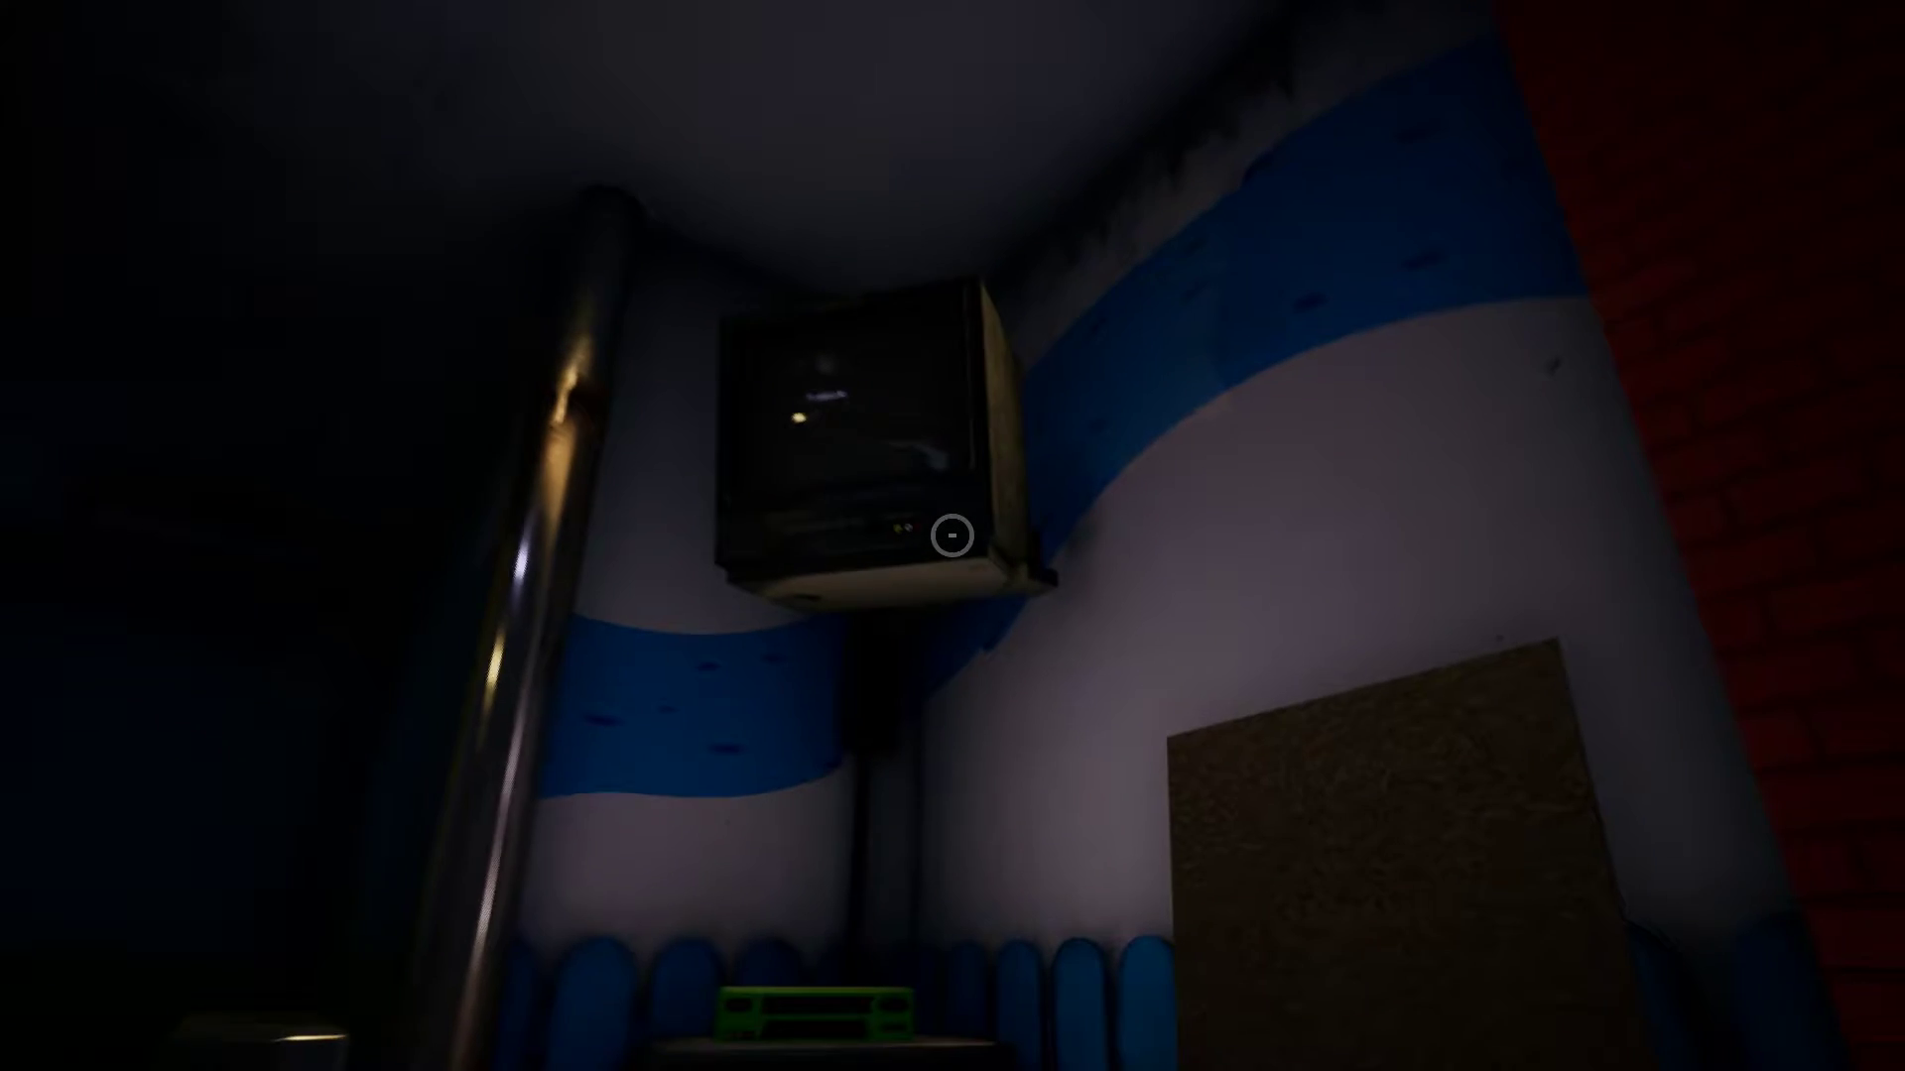
left_click(952, 536)
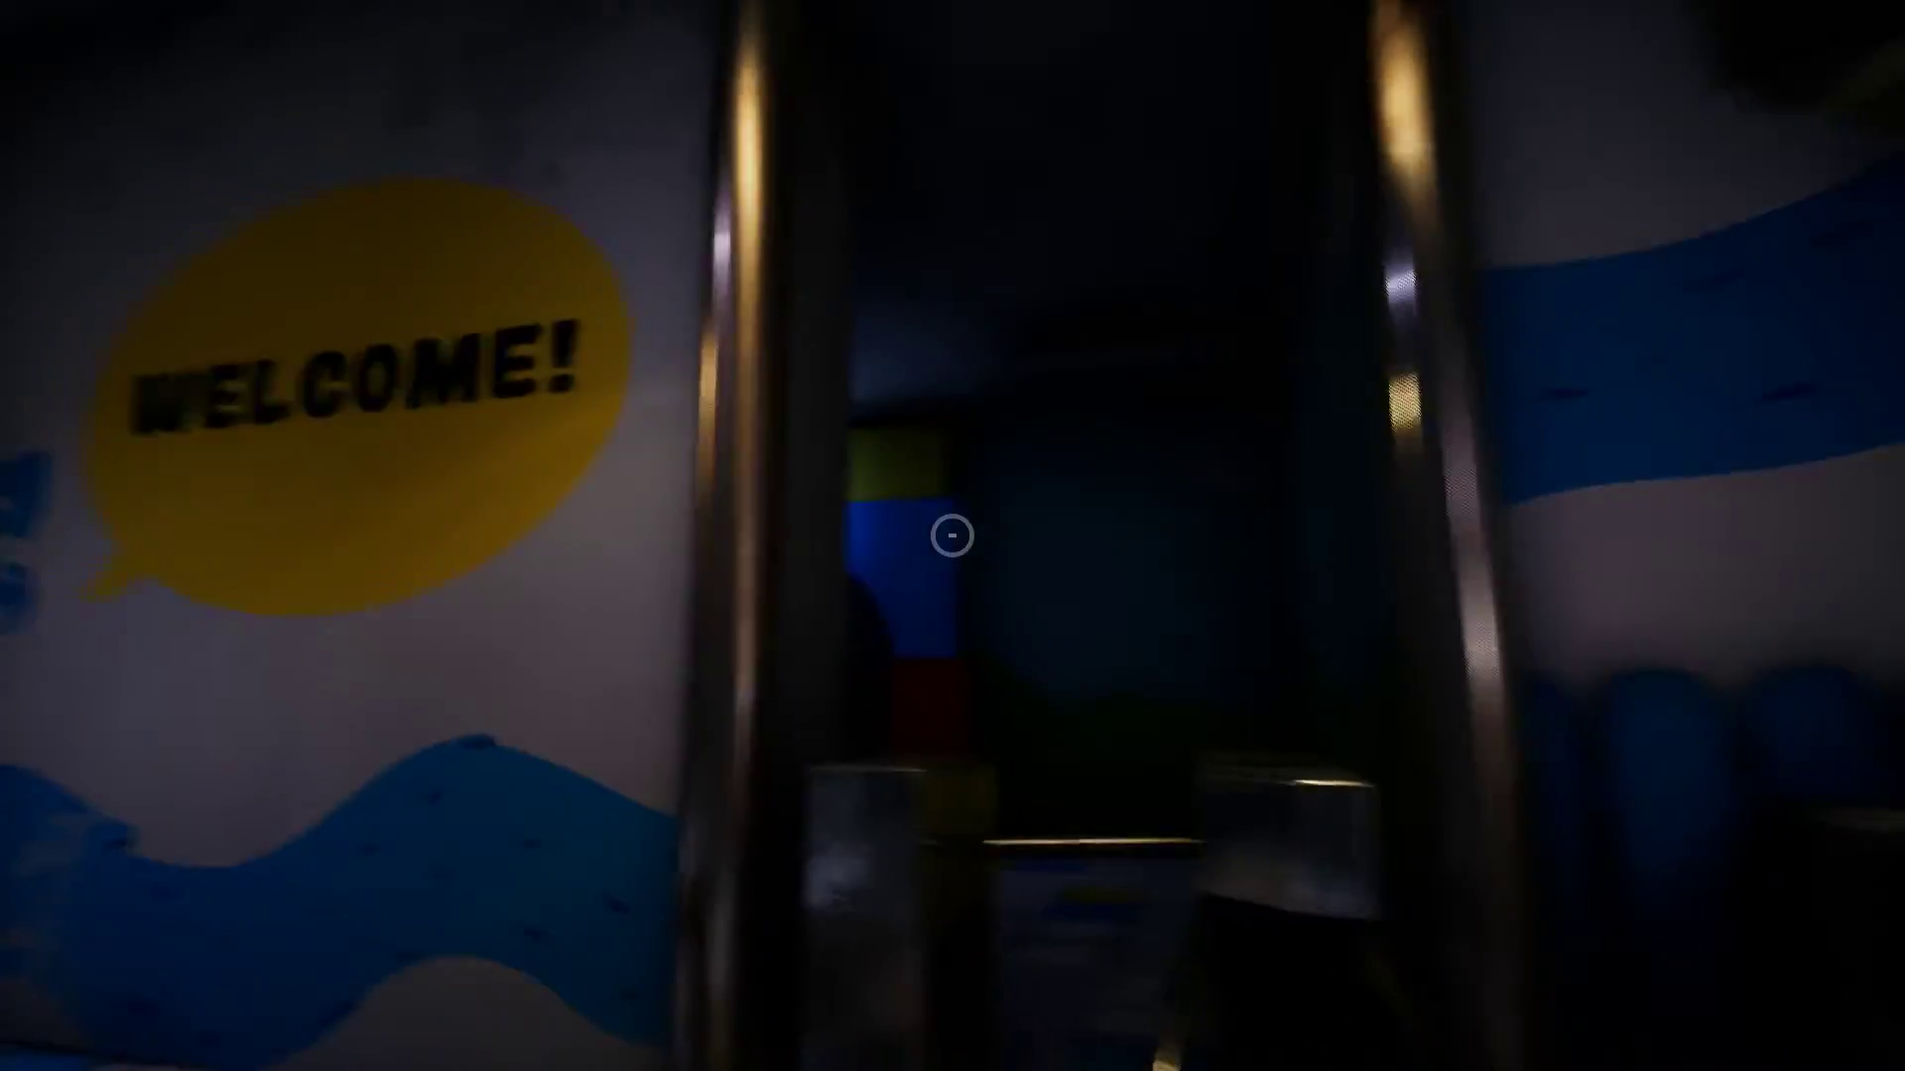
key("w")
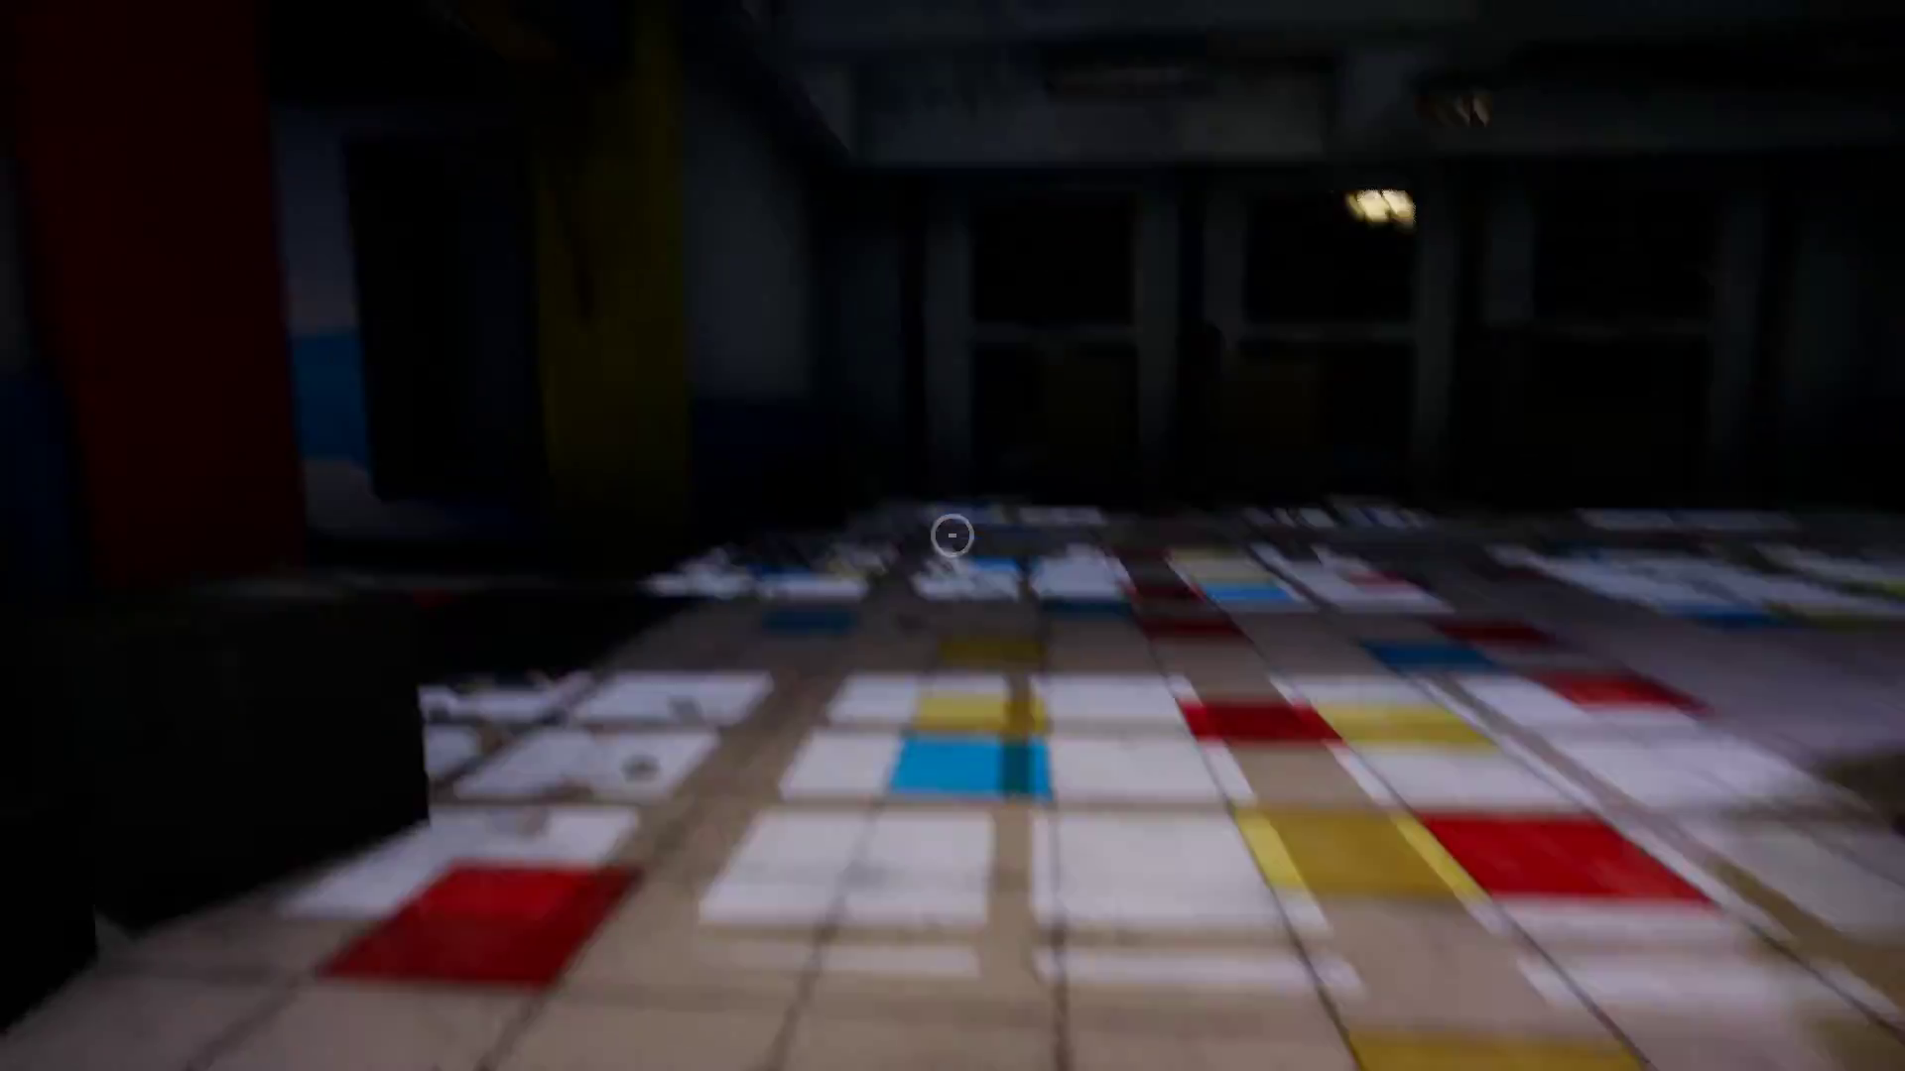
Step: Walk through the WELCOME! doorway and coloured-tile hall to the green video player
key("w")
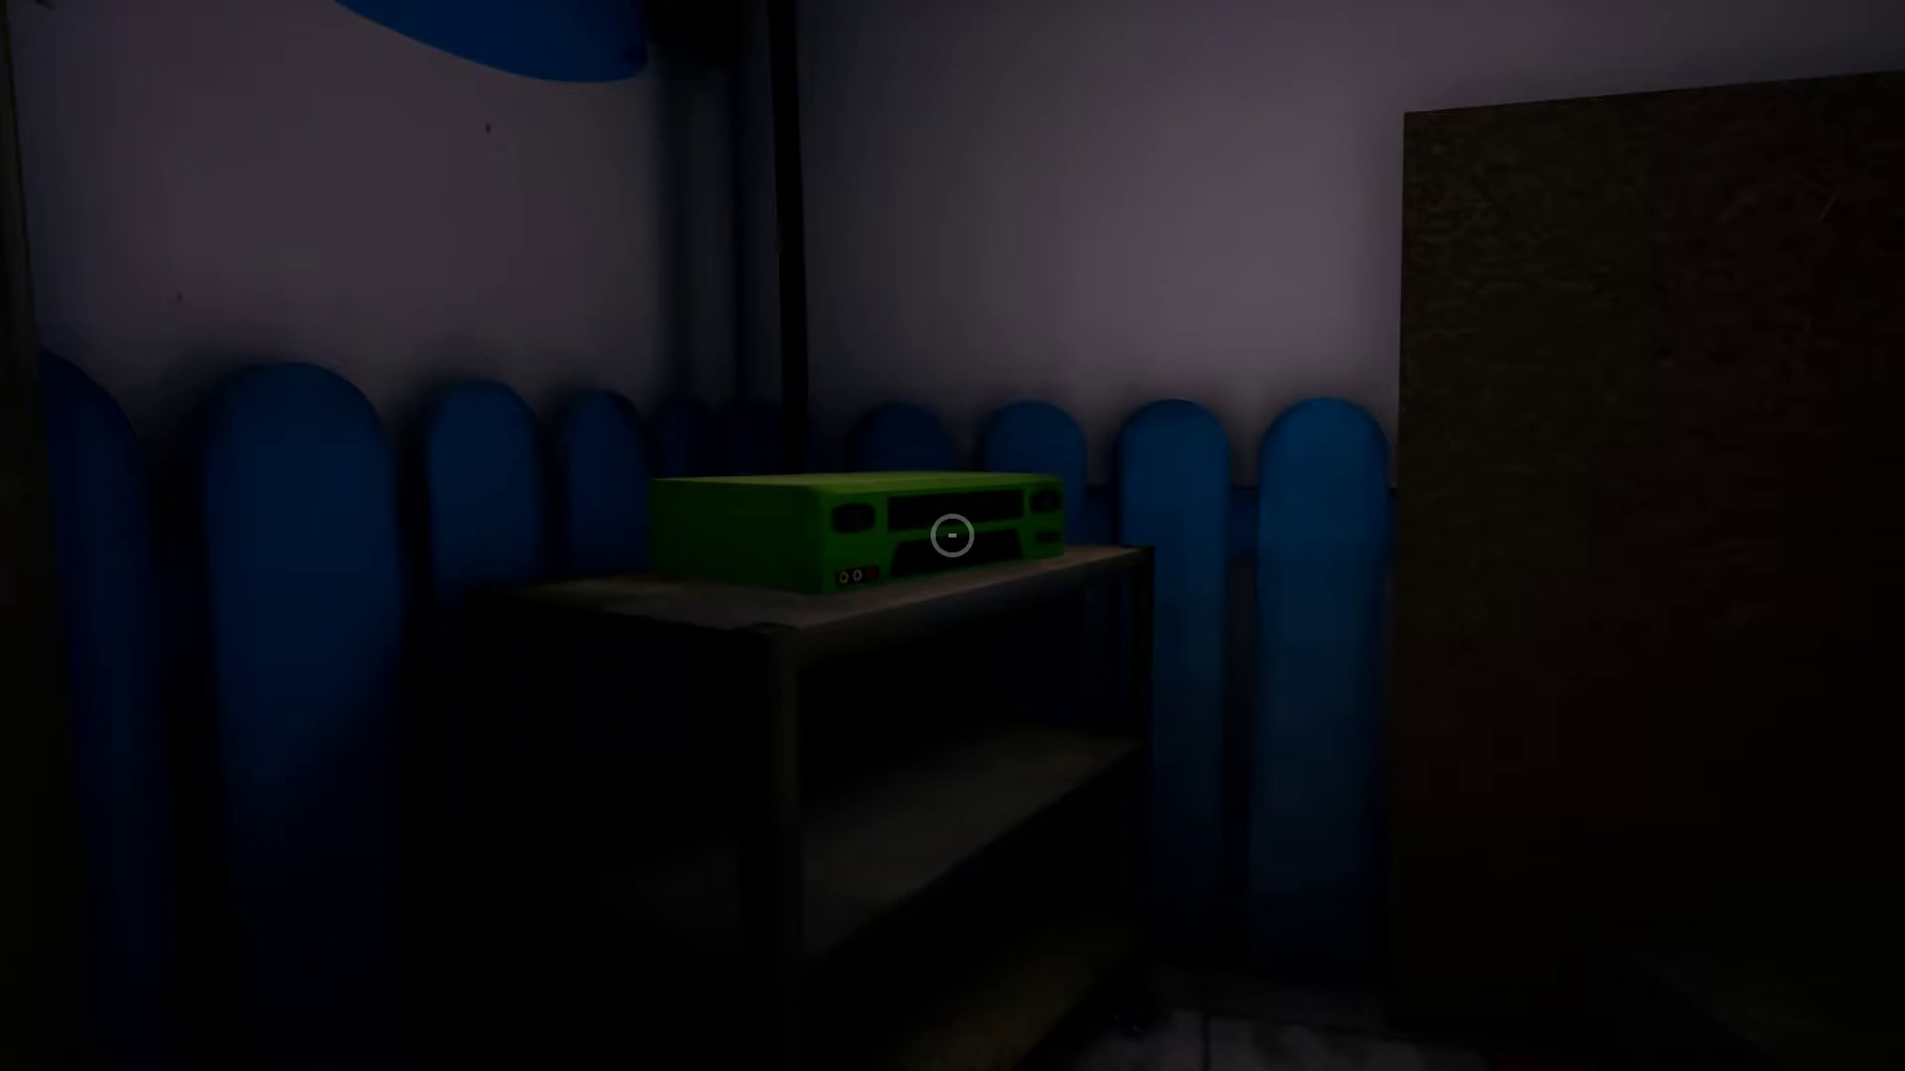
key("w")
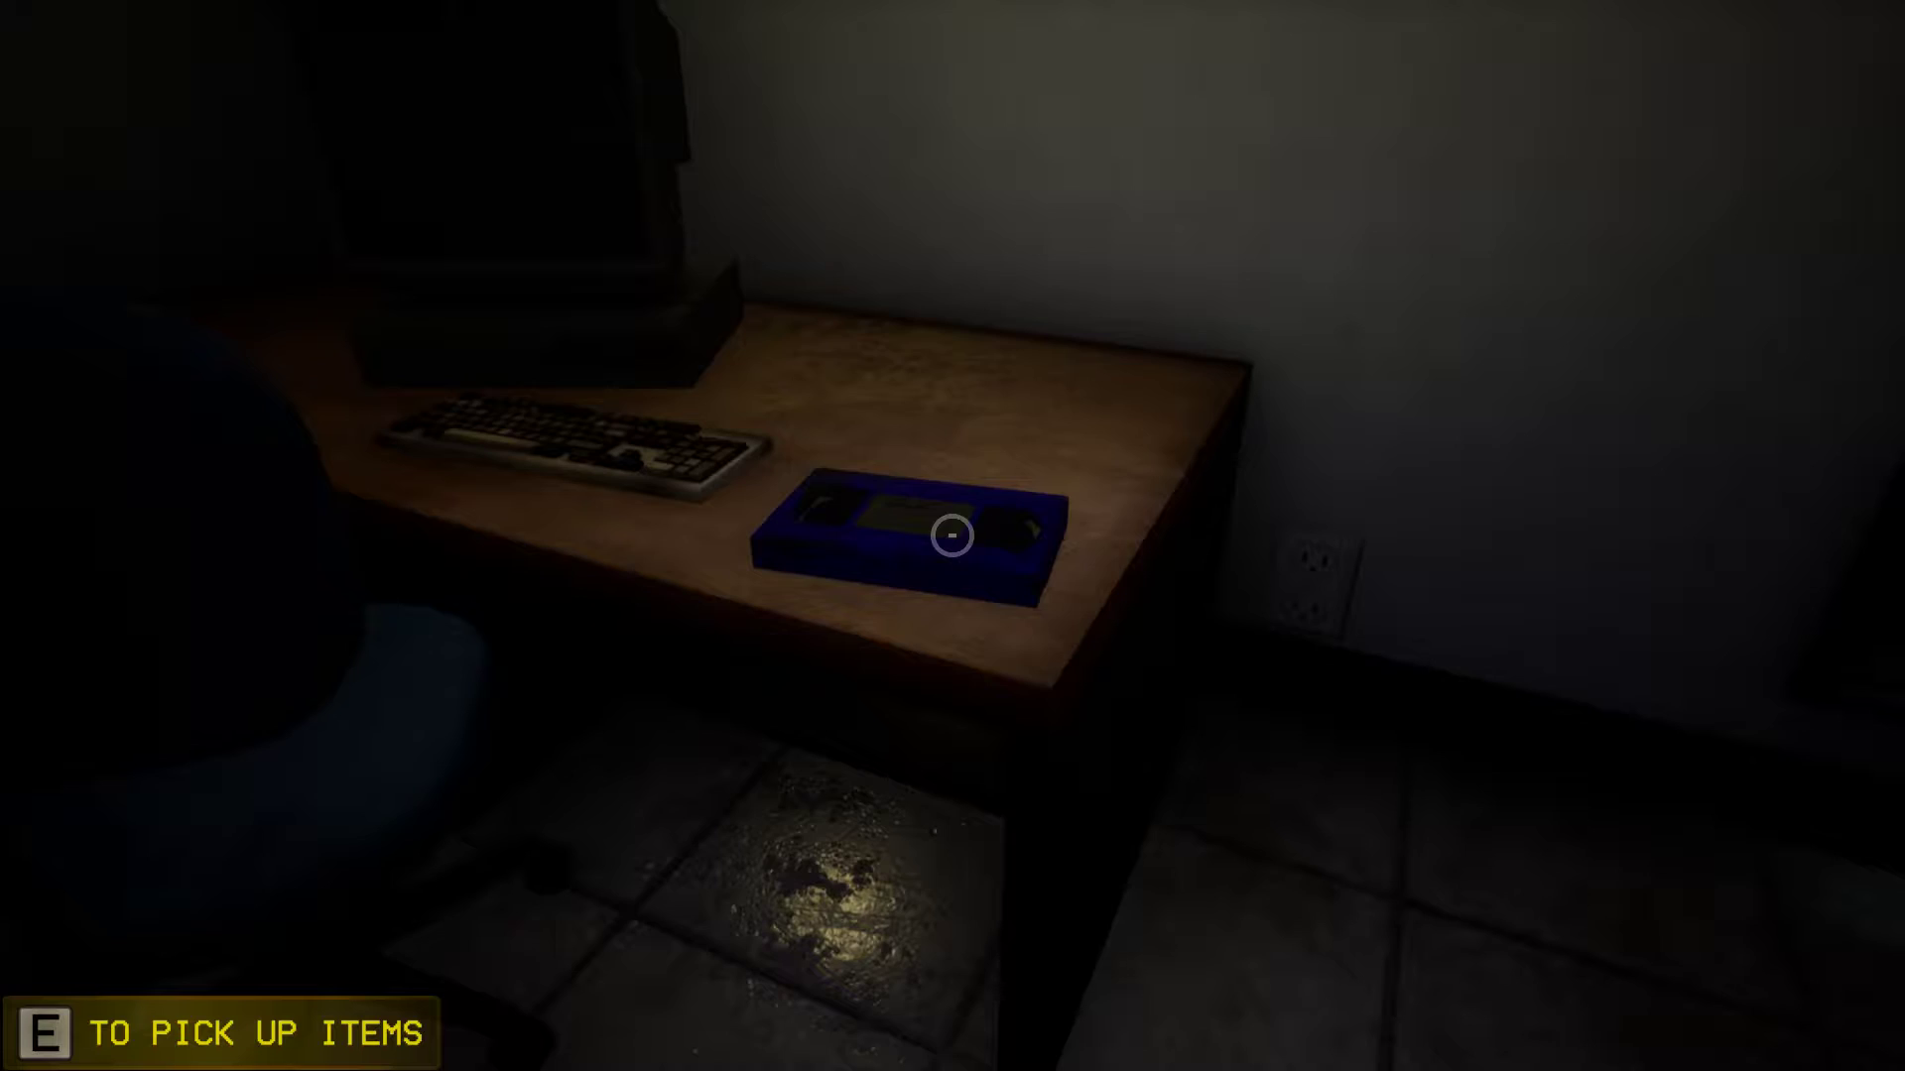
Step: Pick up the blue VHS tape from the desk
key("e")
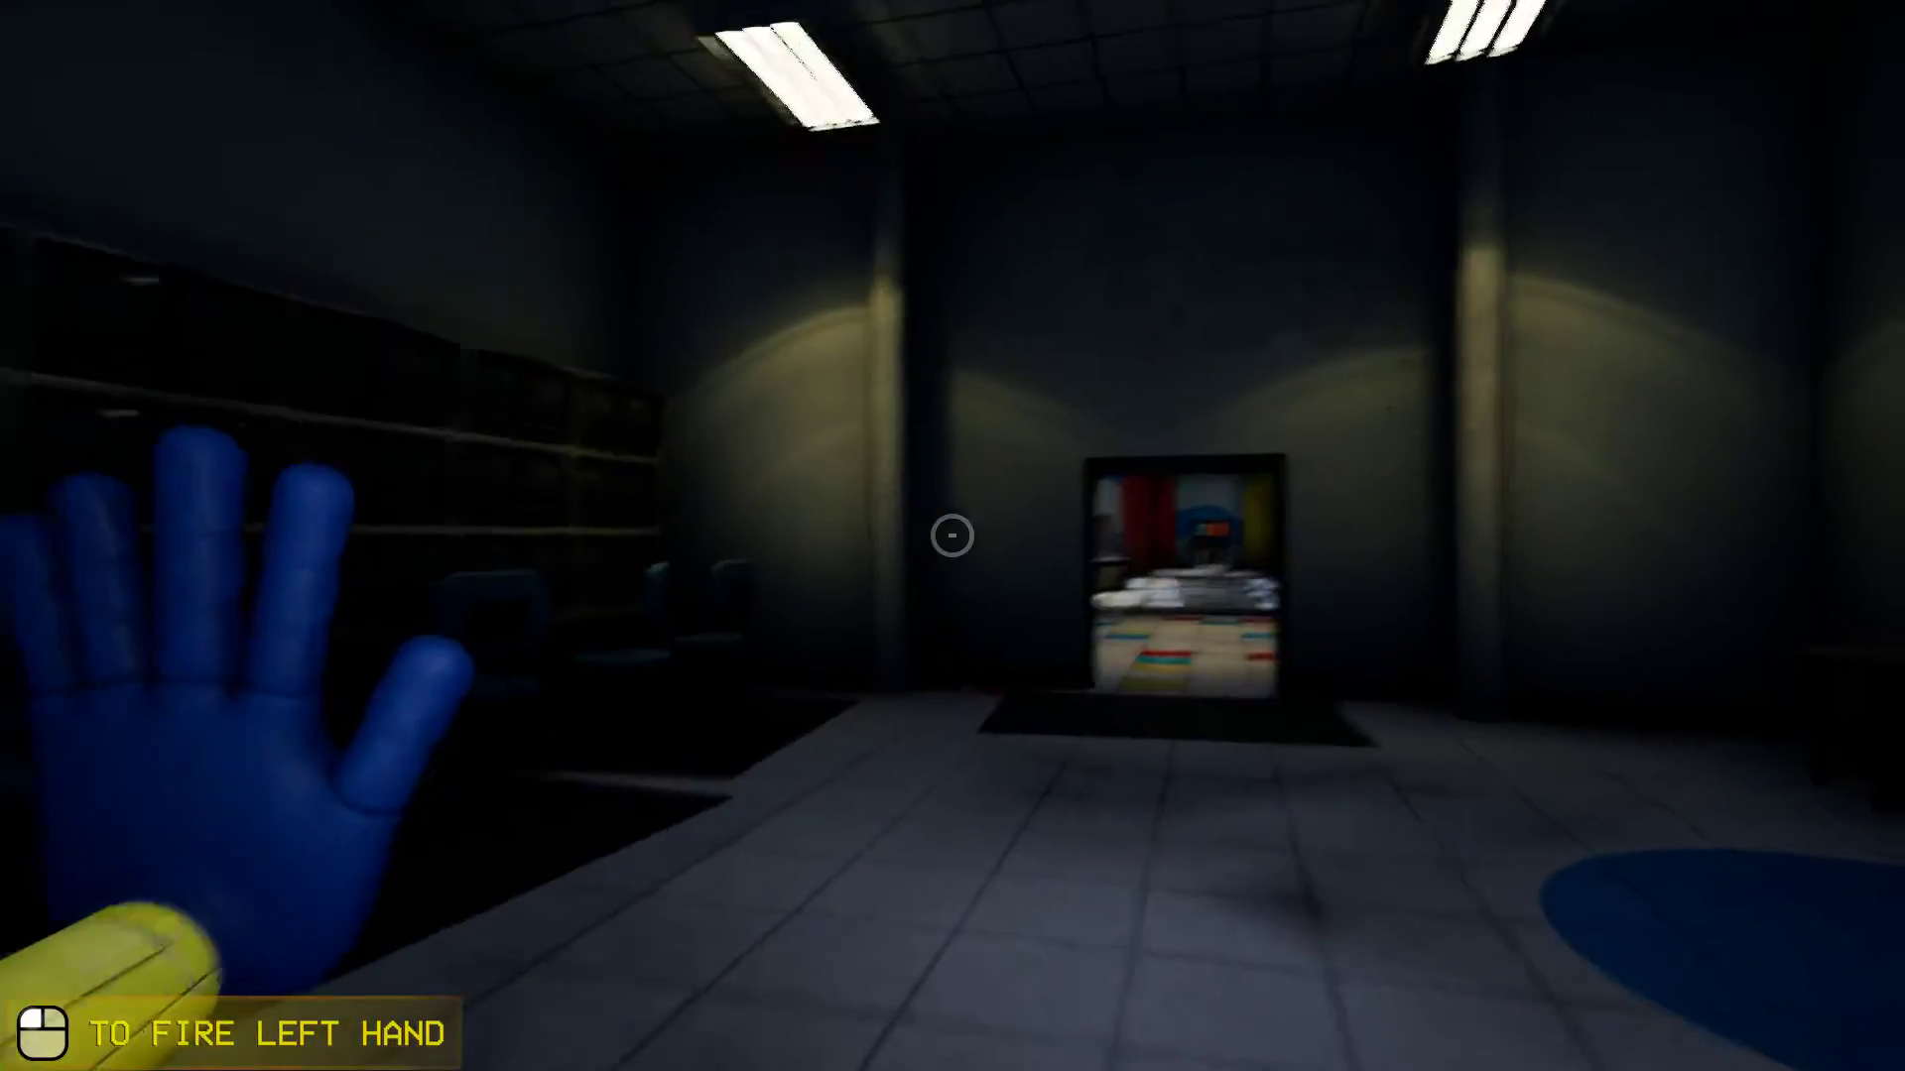
Step: Fire the blue GrabPack hand at the handprint scanner to activate it
left_click(953, 536)
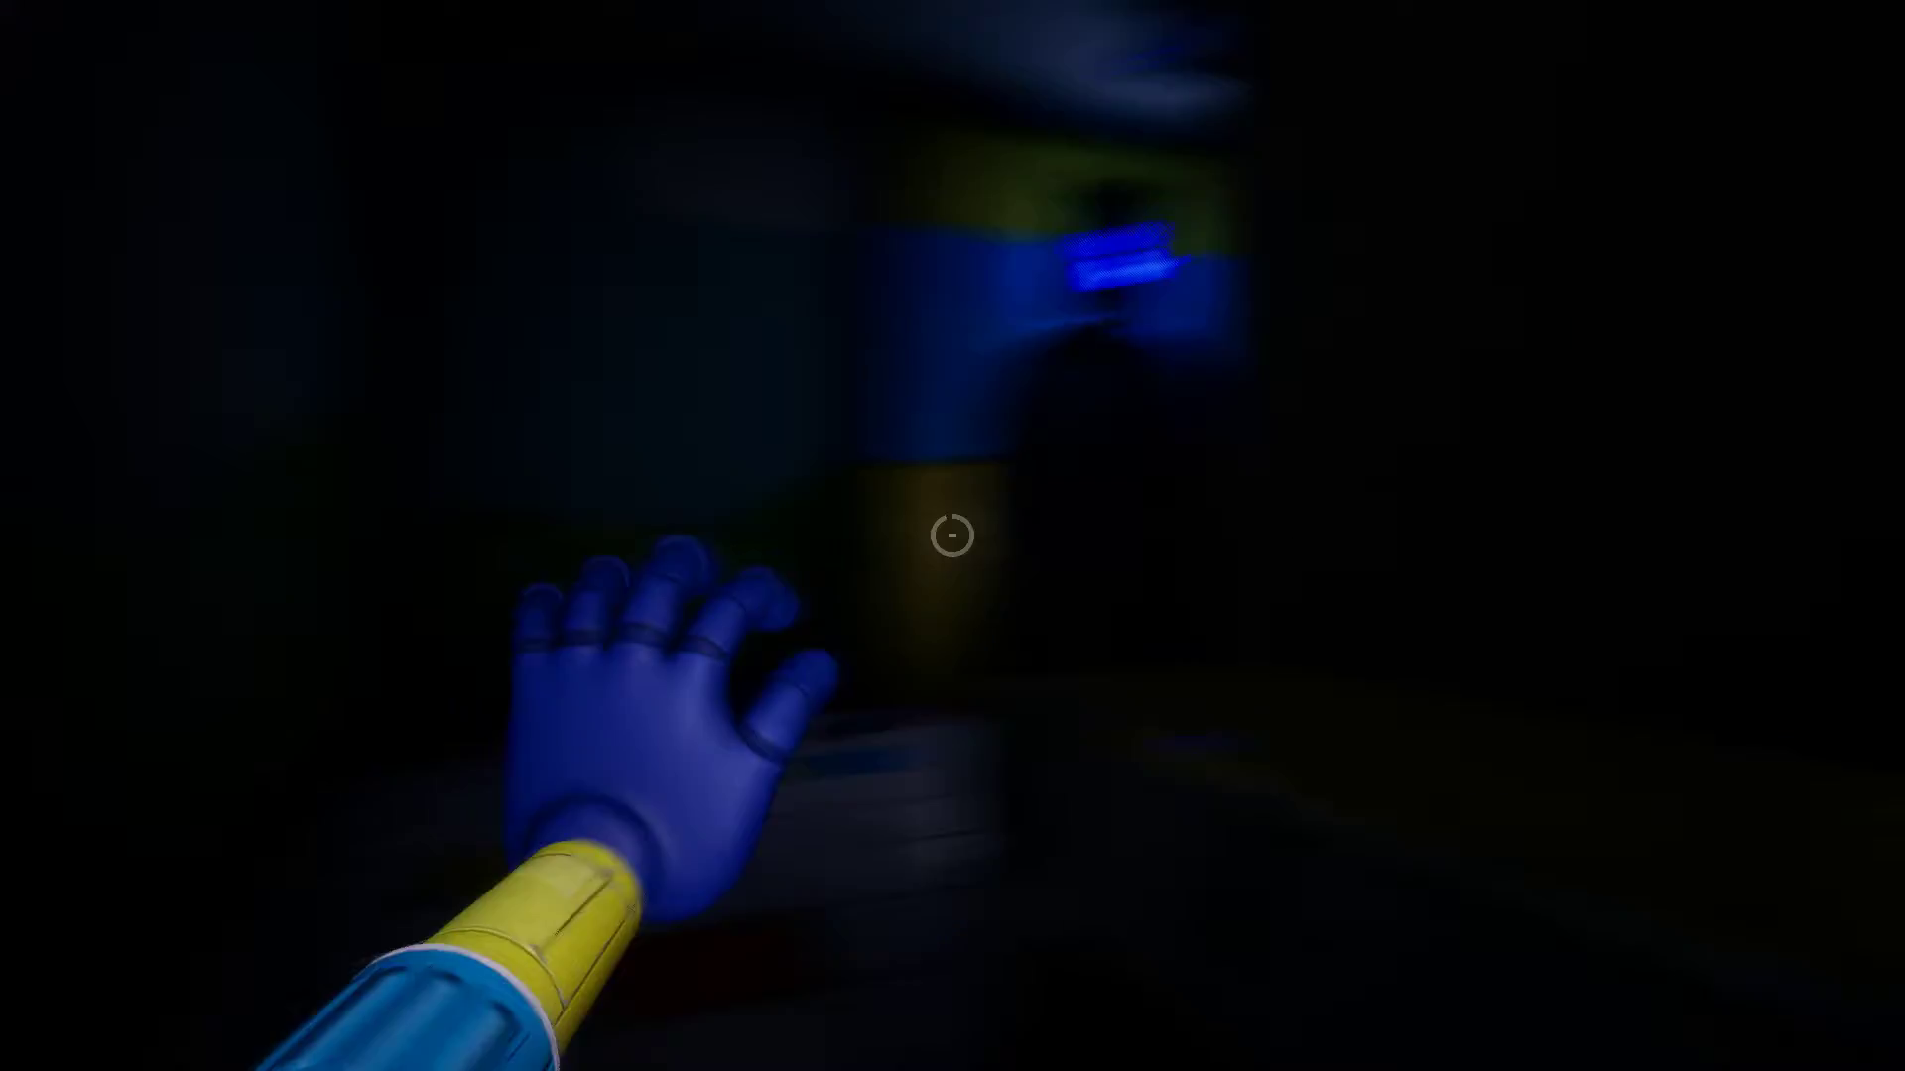
left_click(952, 536)
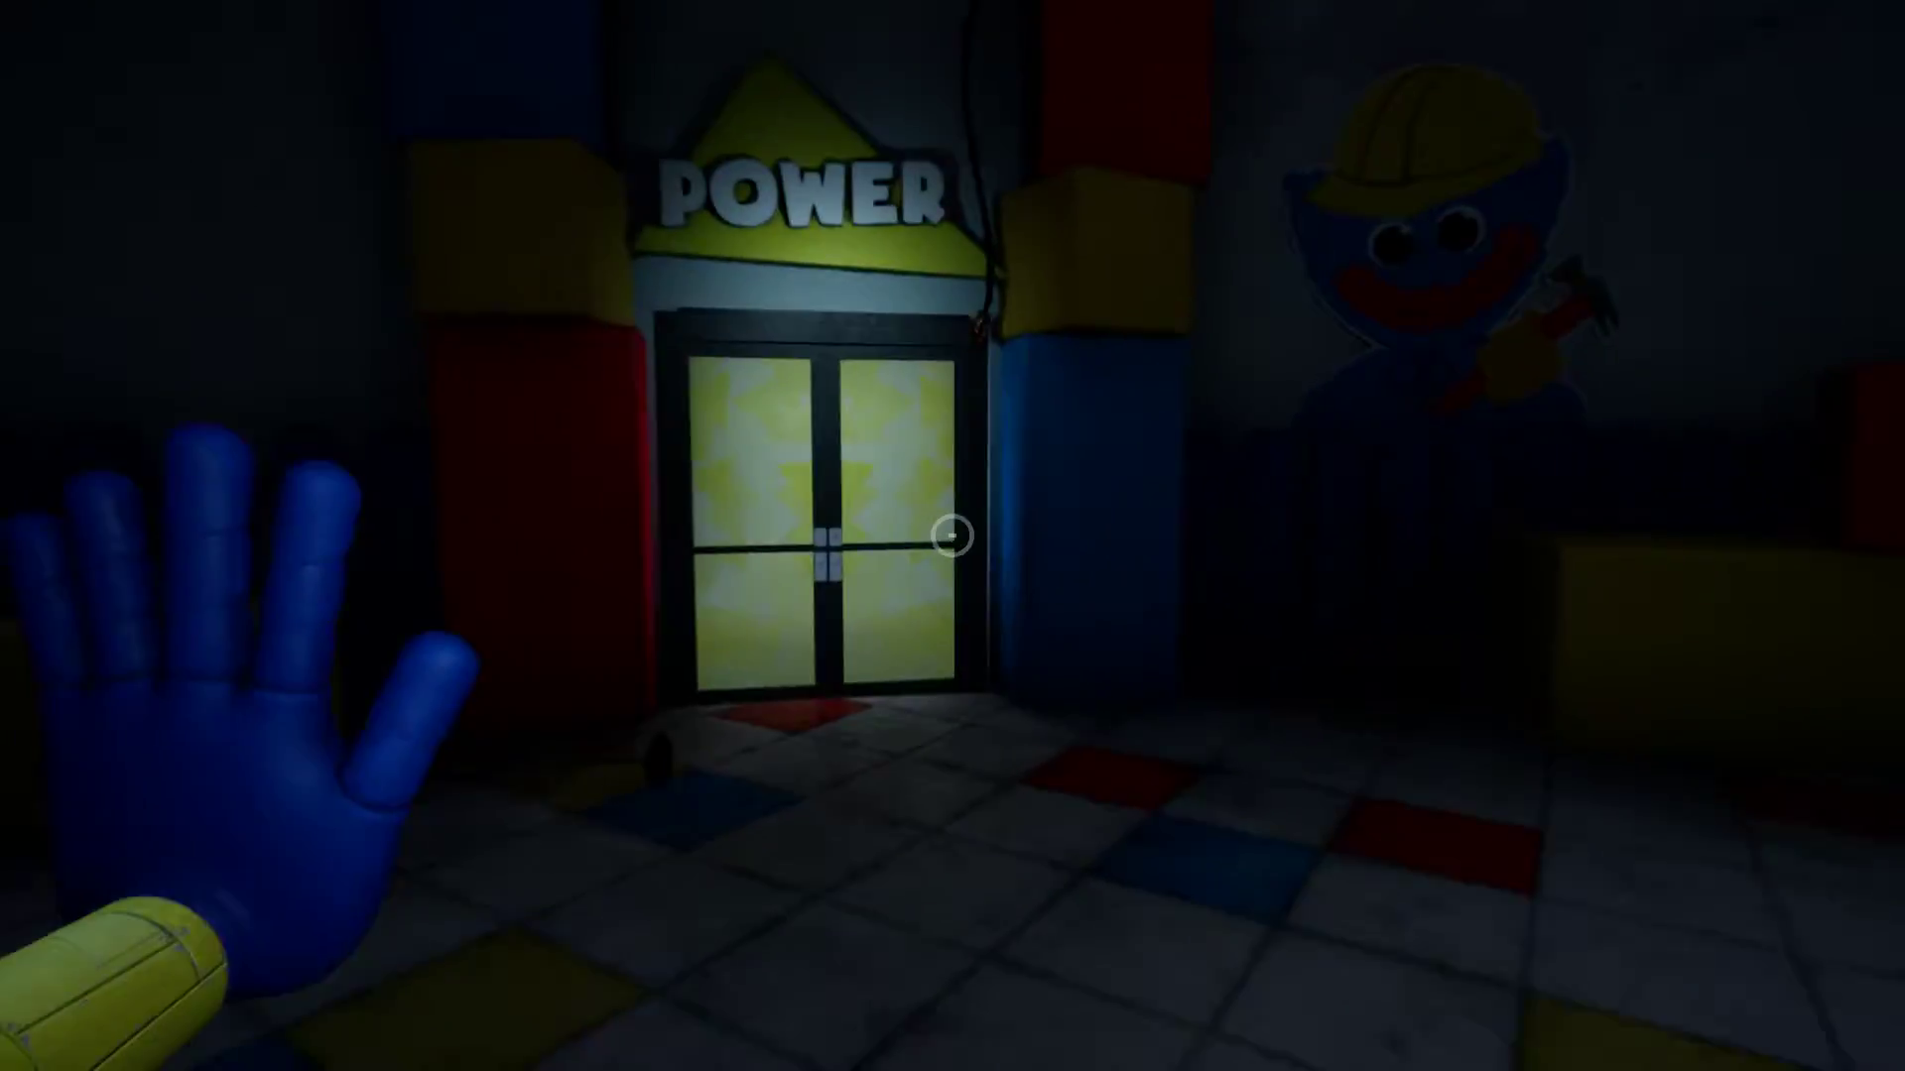
key("w")
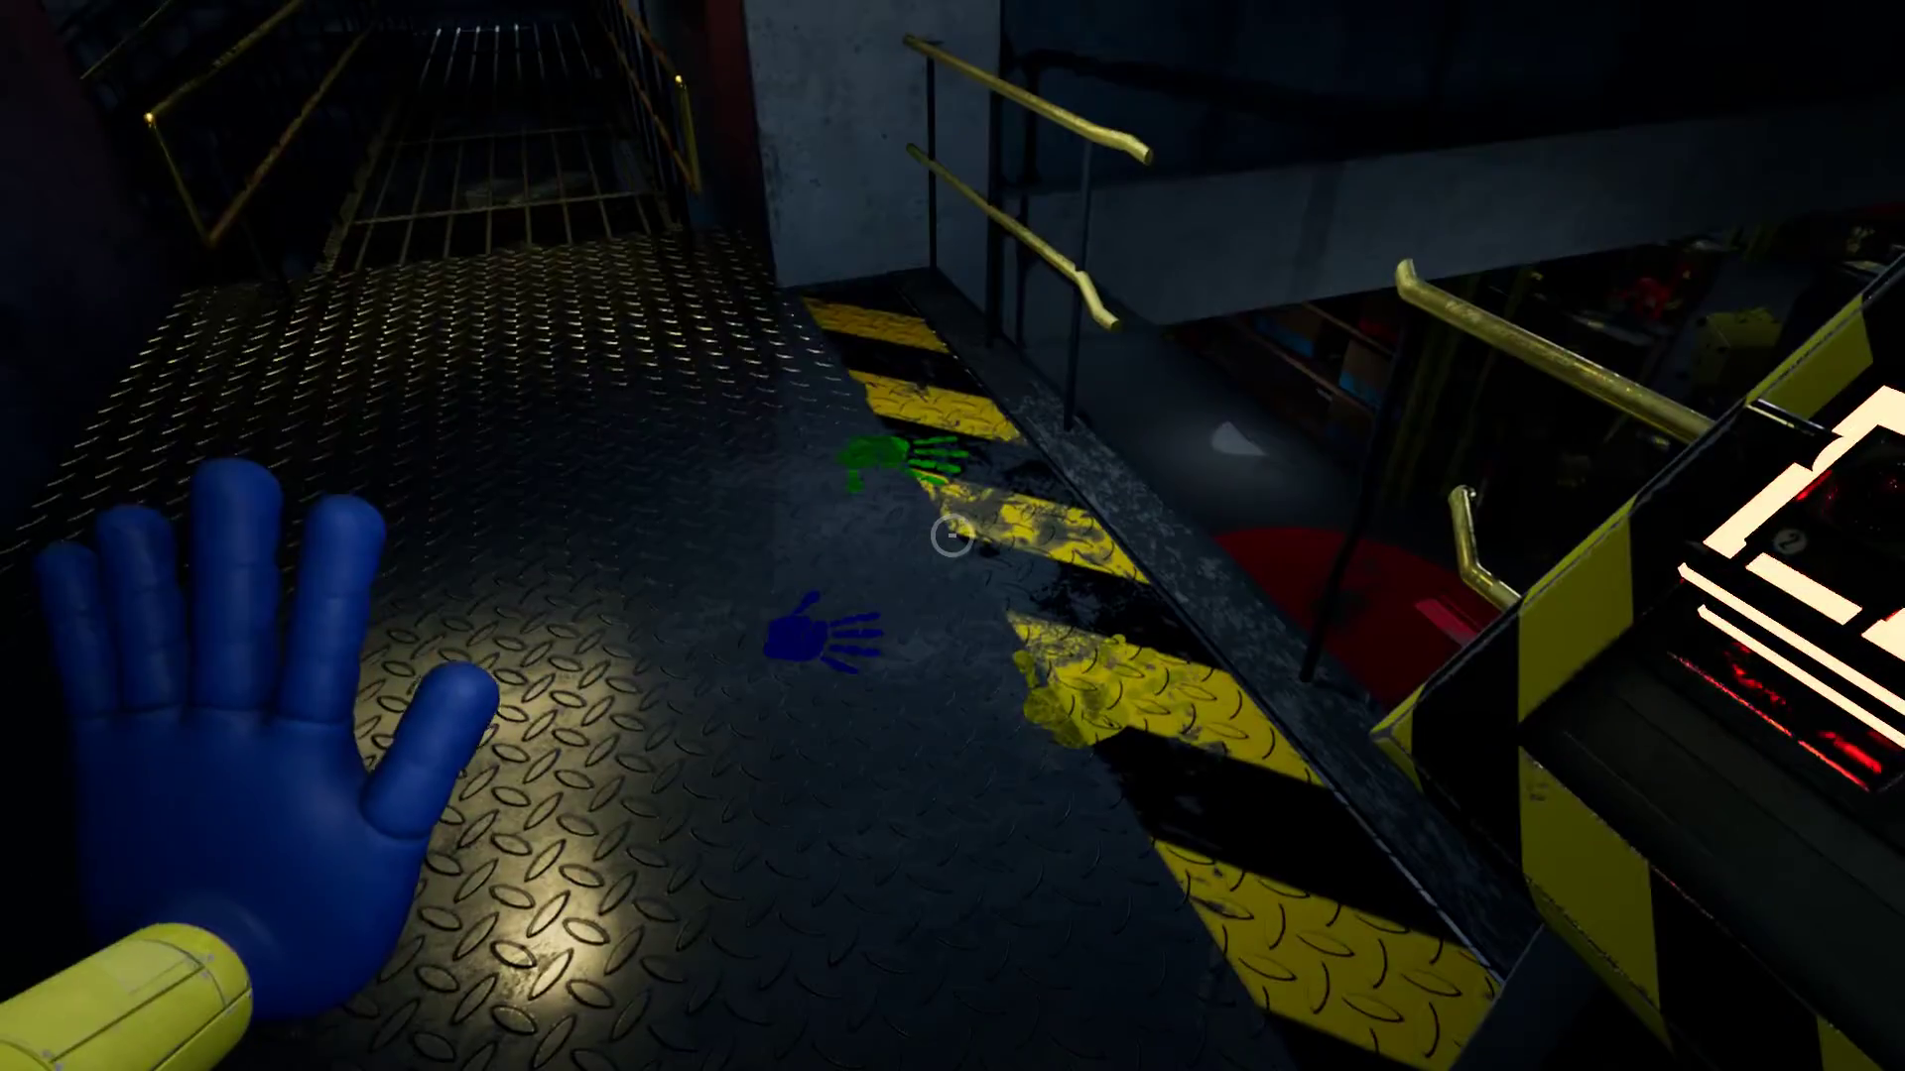
Step: Fire the blue hand at the floor handprints toward the conveyor room
left_click(954, 536)
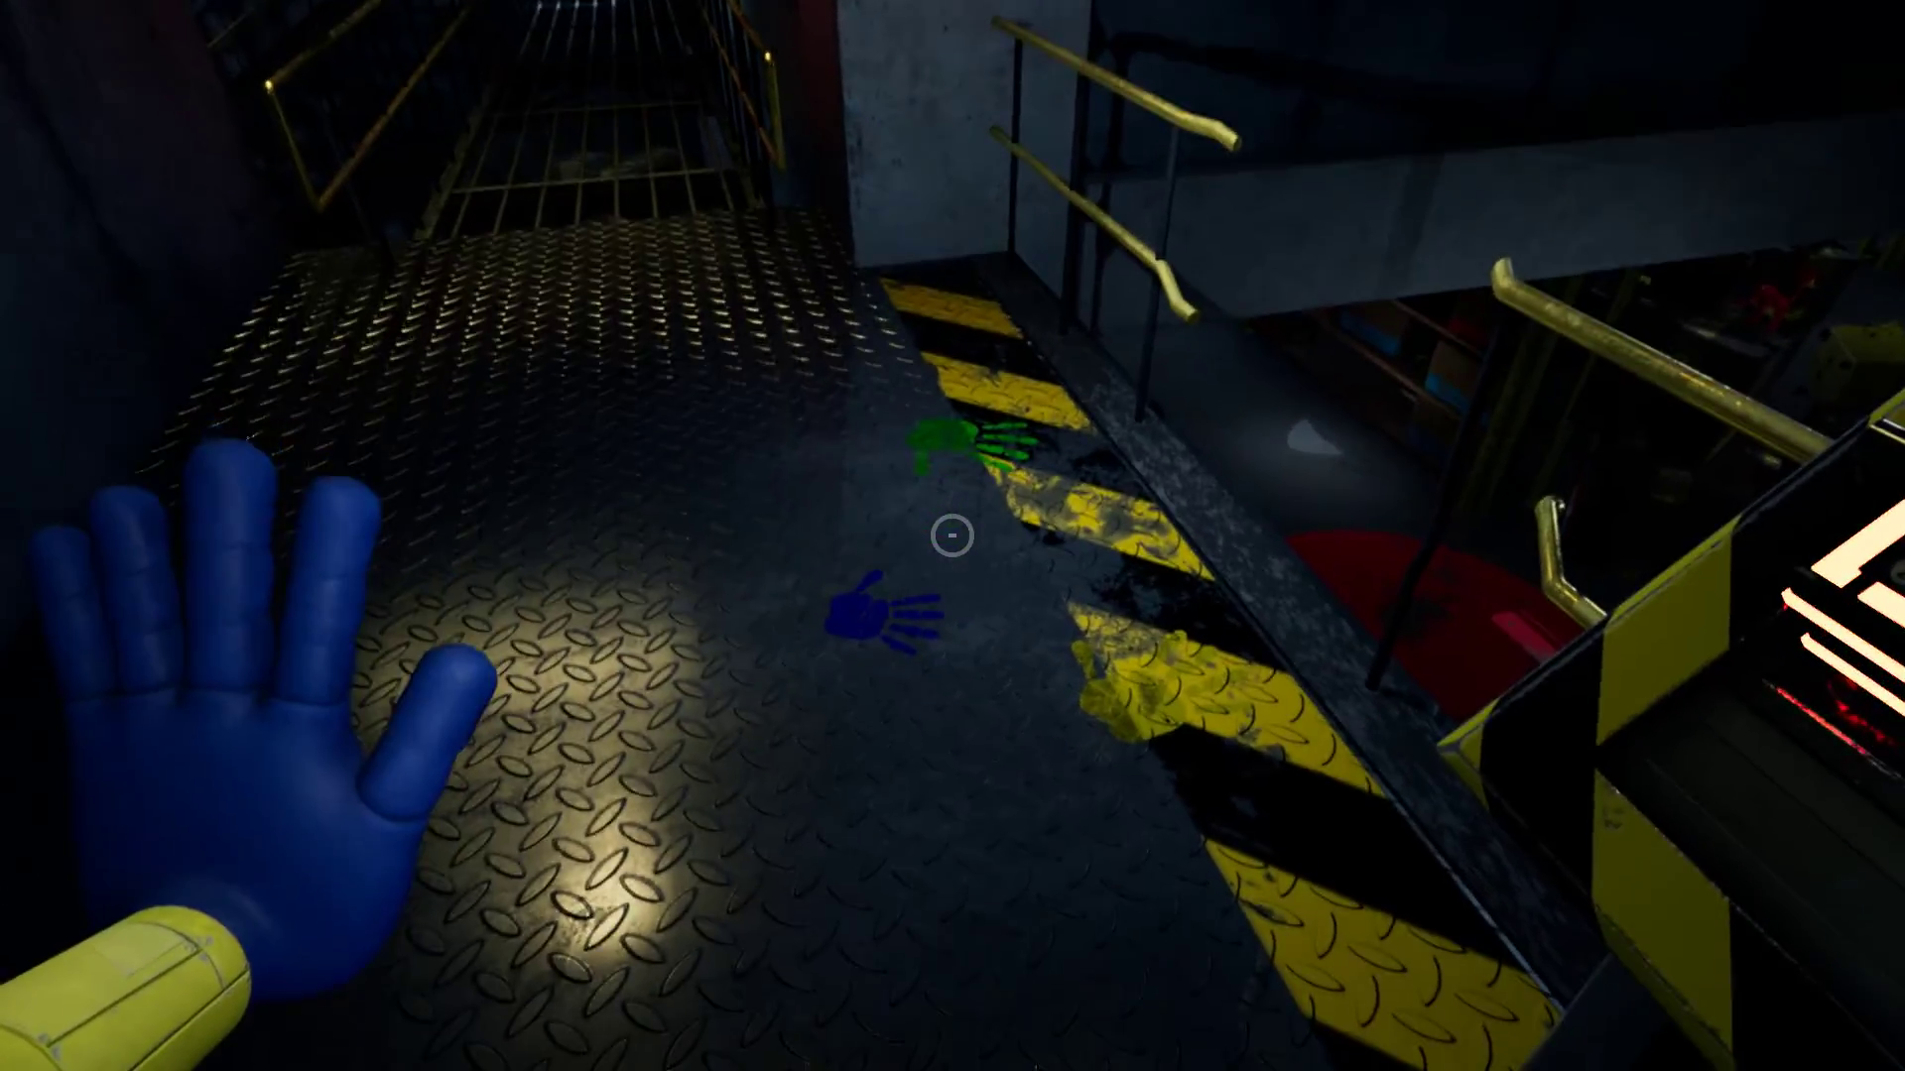
left_click(952, 537)
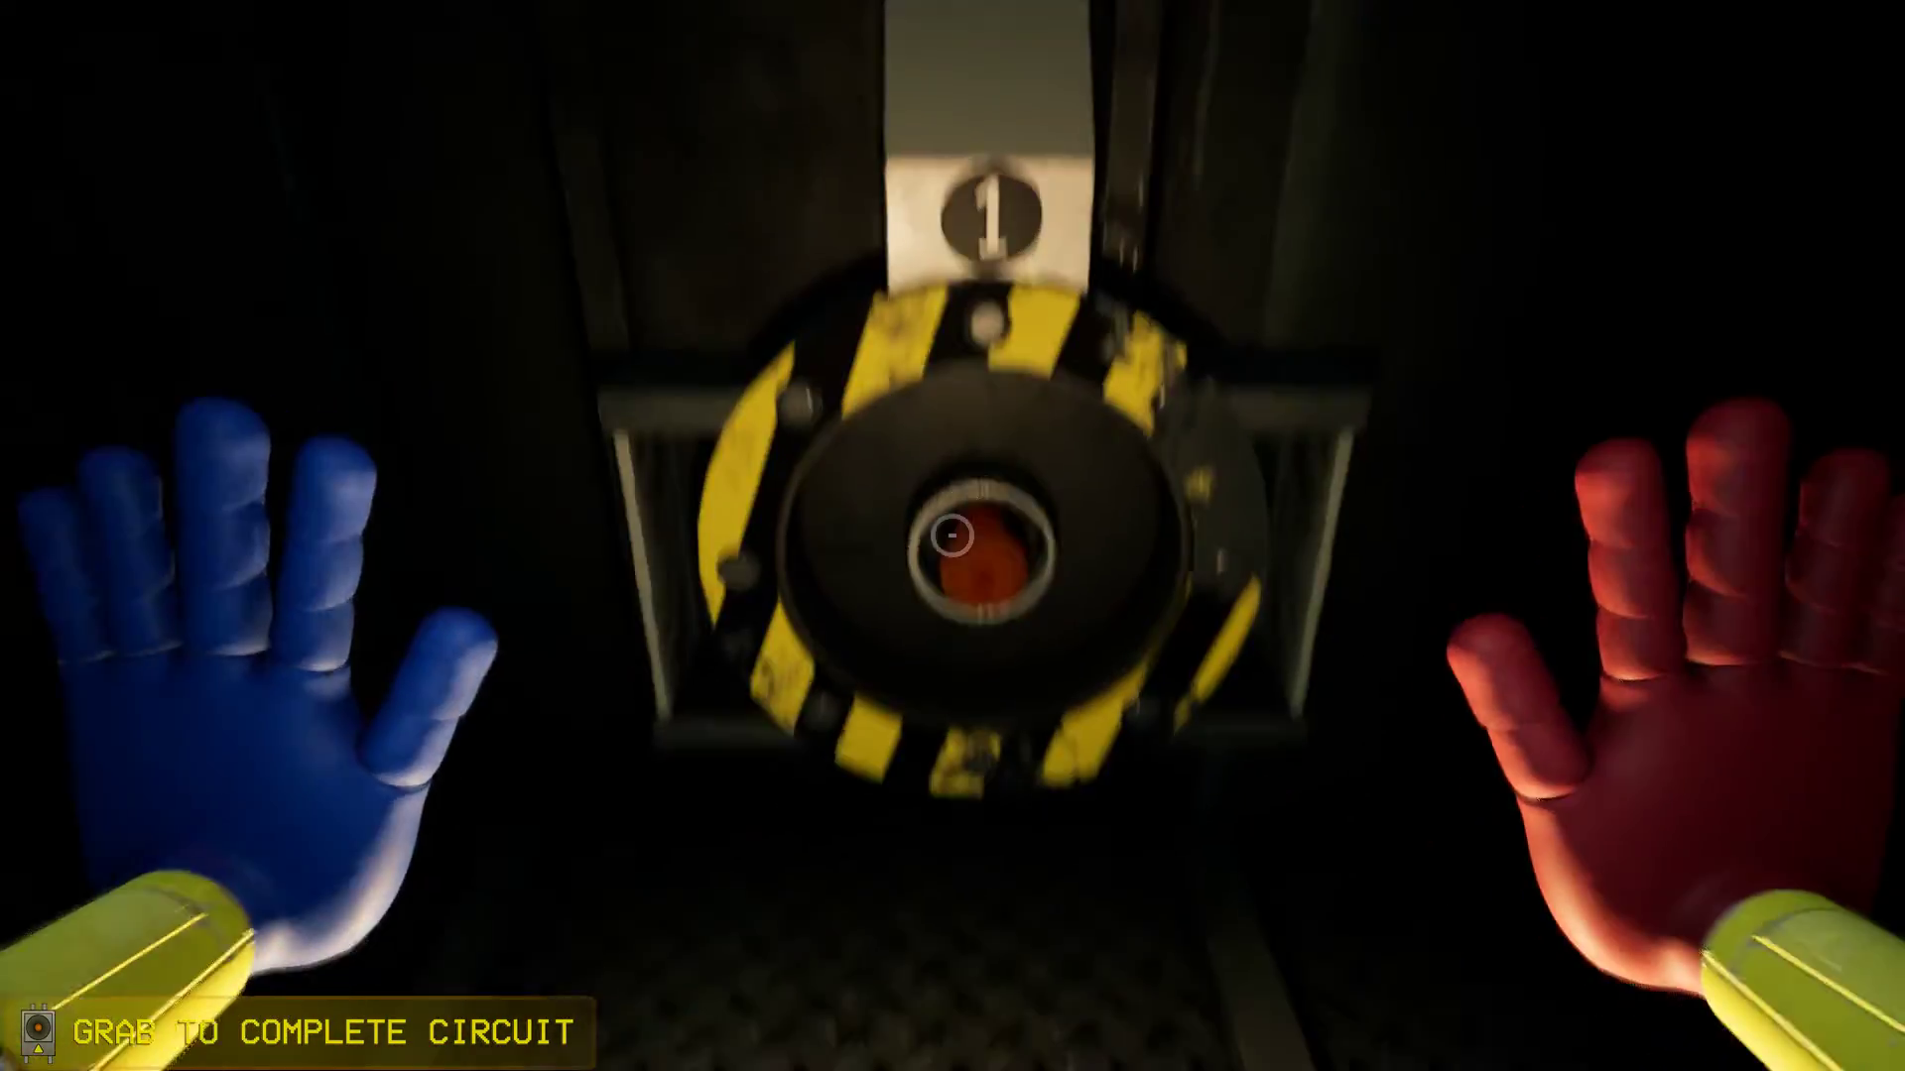
Step: Latch the blue hand onto terminal 1 and connect its glowing cable
left_click(952, 536)
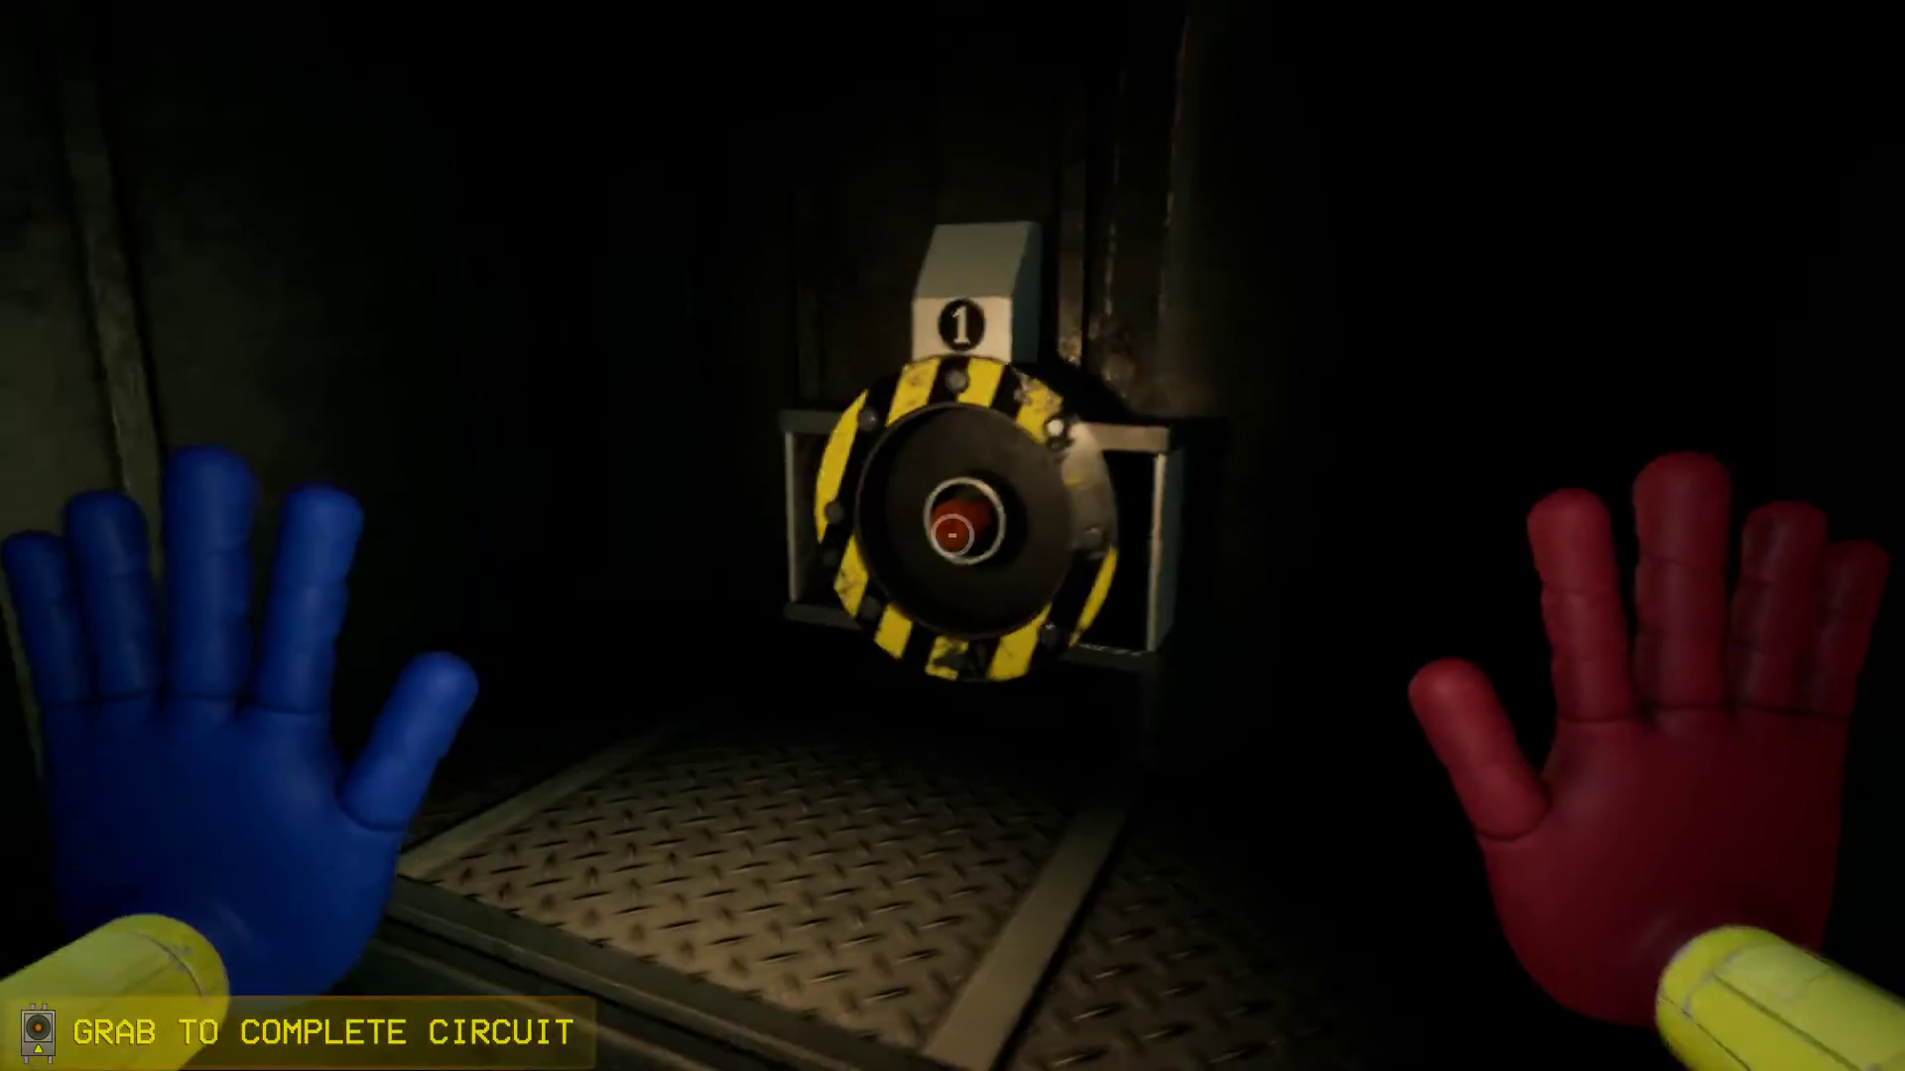
left_click(954, 533)
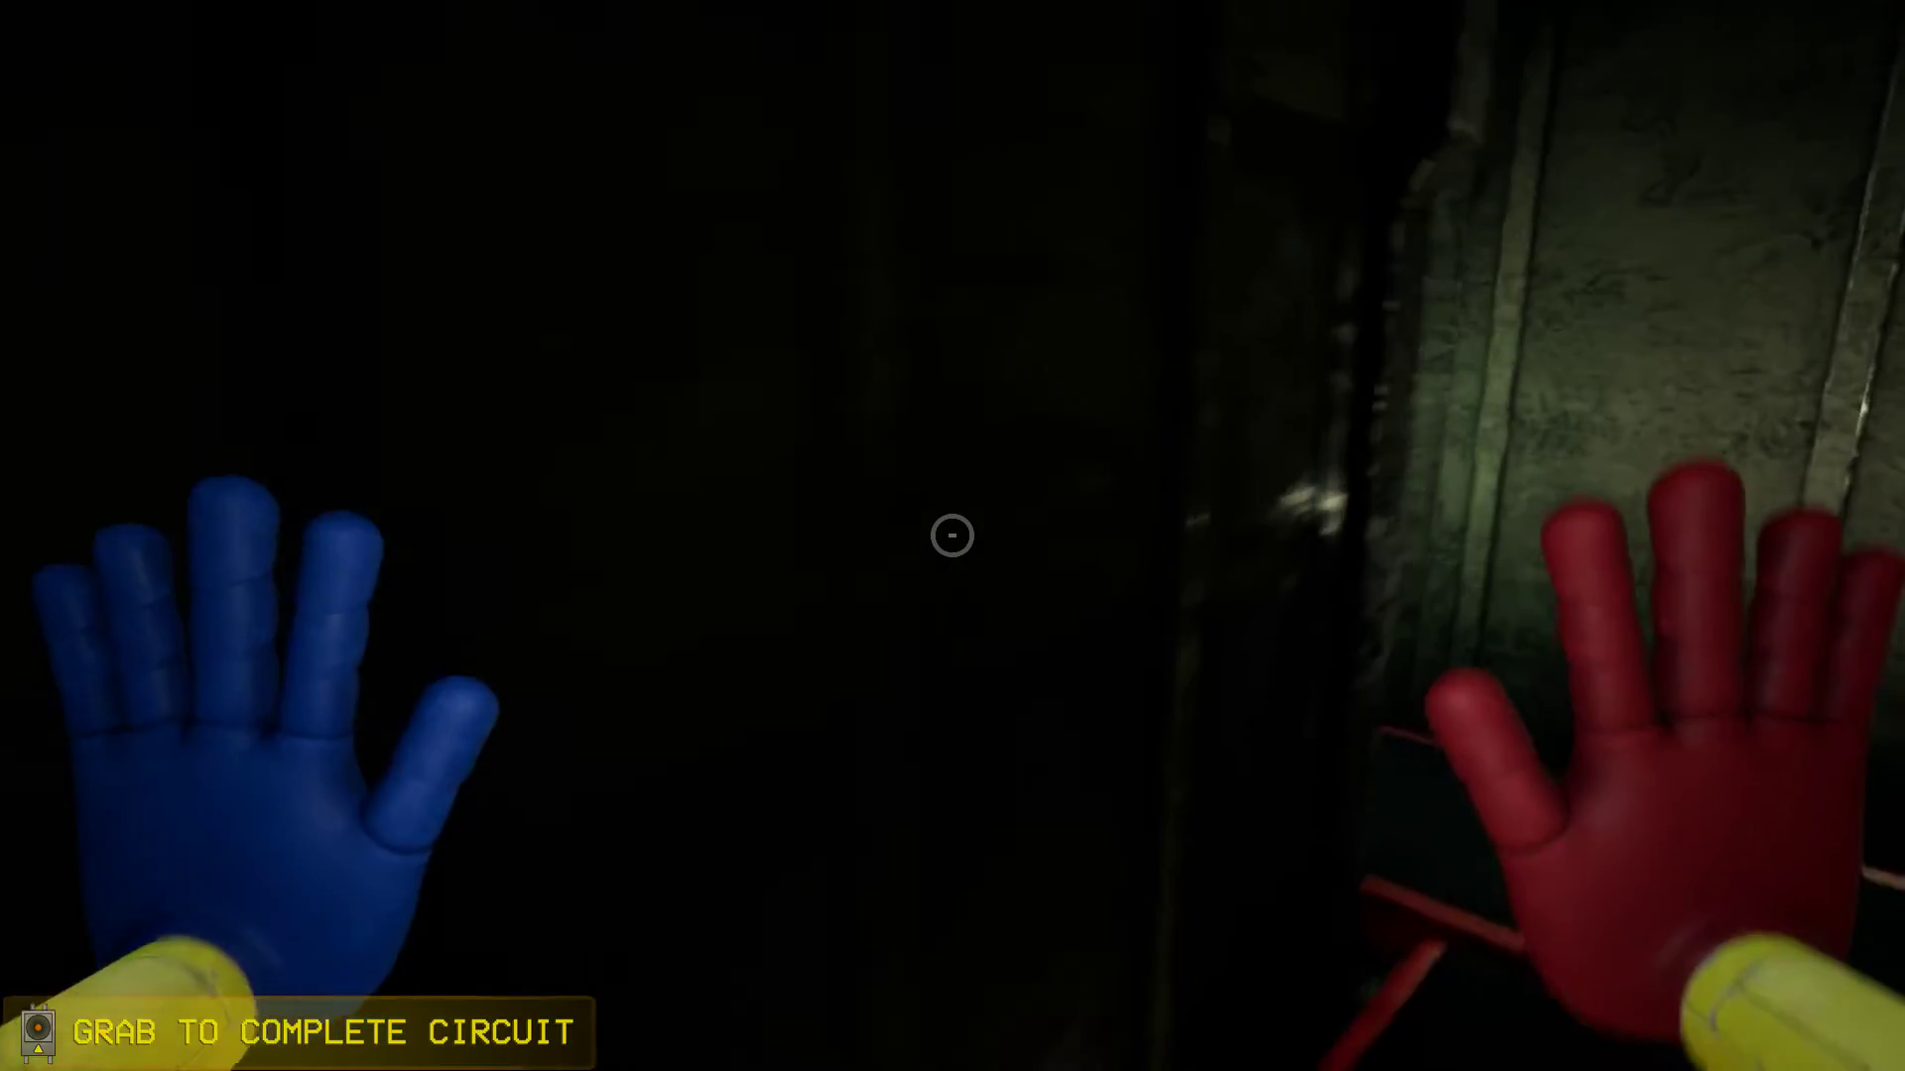
Step: Fire the blue hand, then the red hand, at the next hazard-striped terminal
left_click(953, 536)
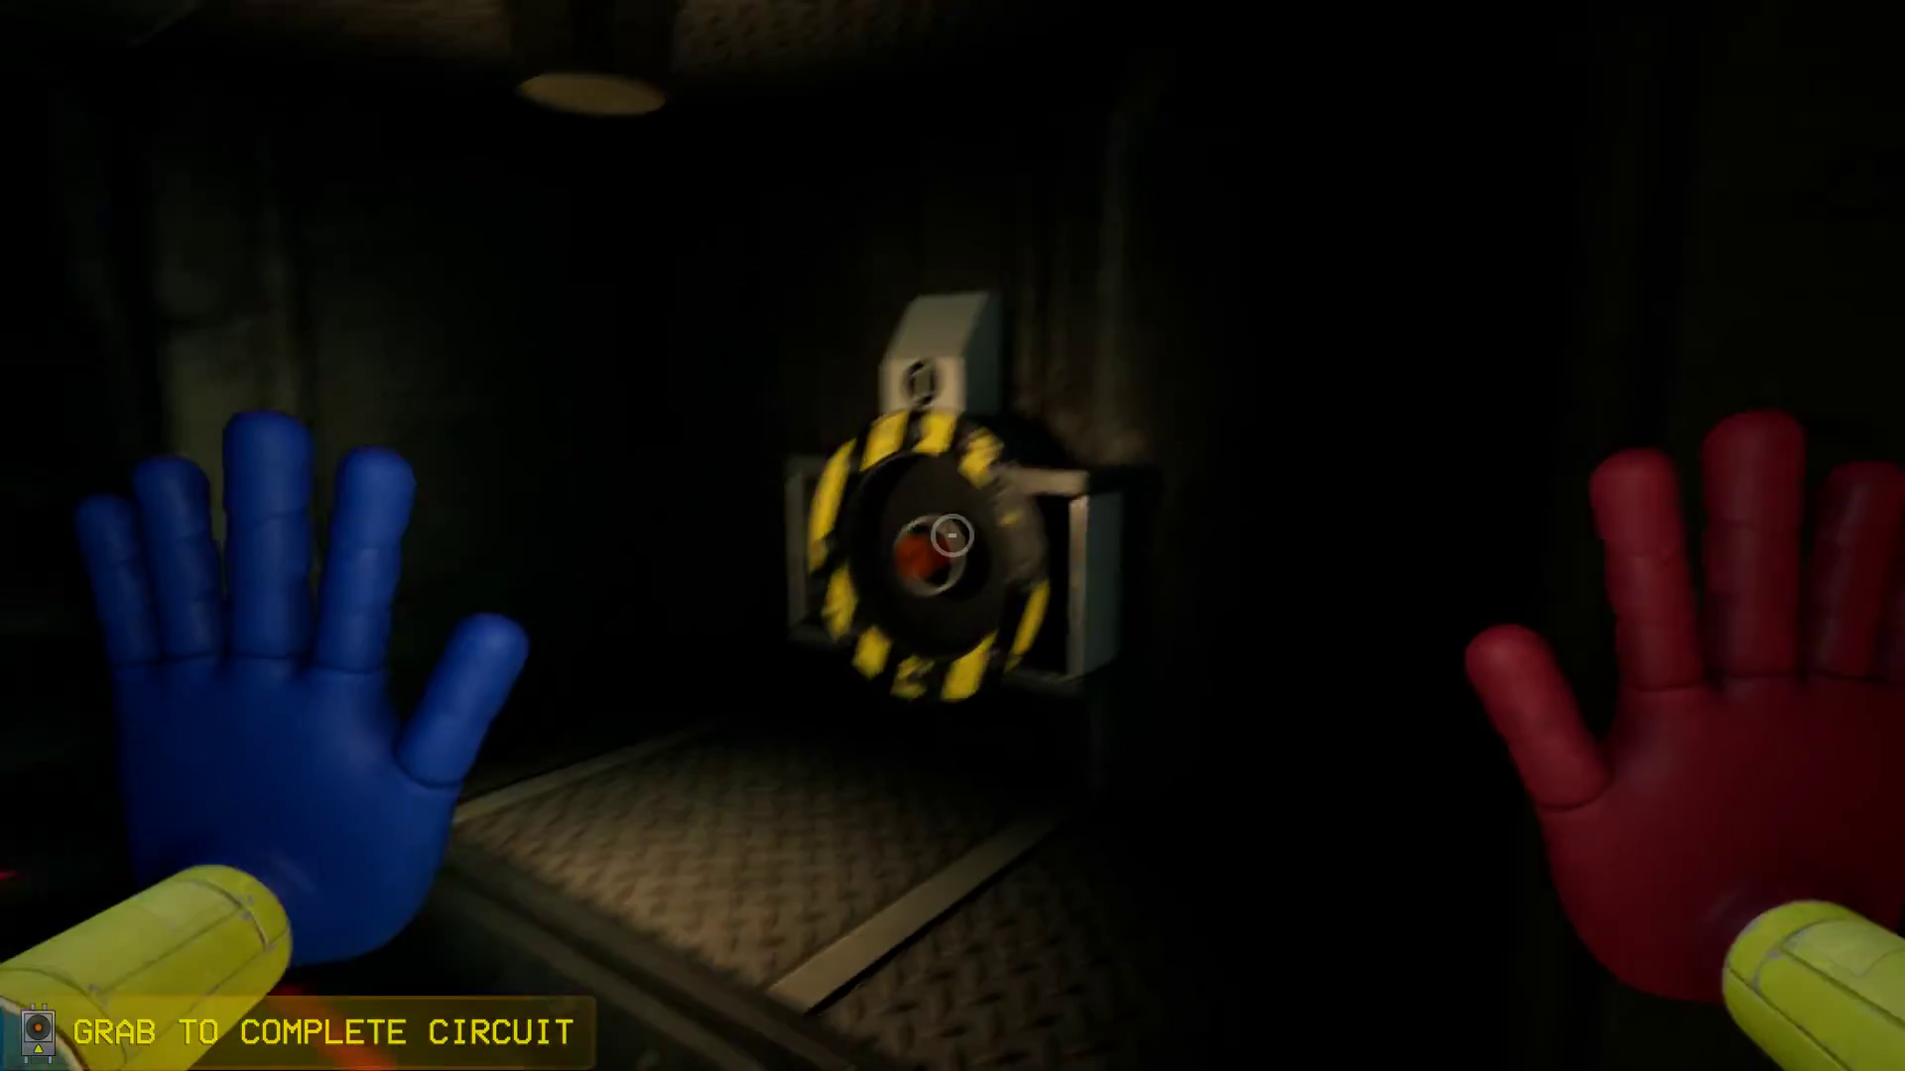
right_click(953, 536)
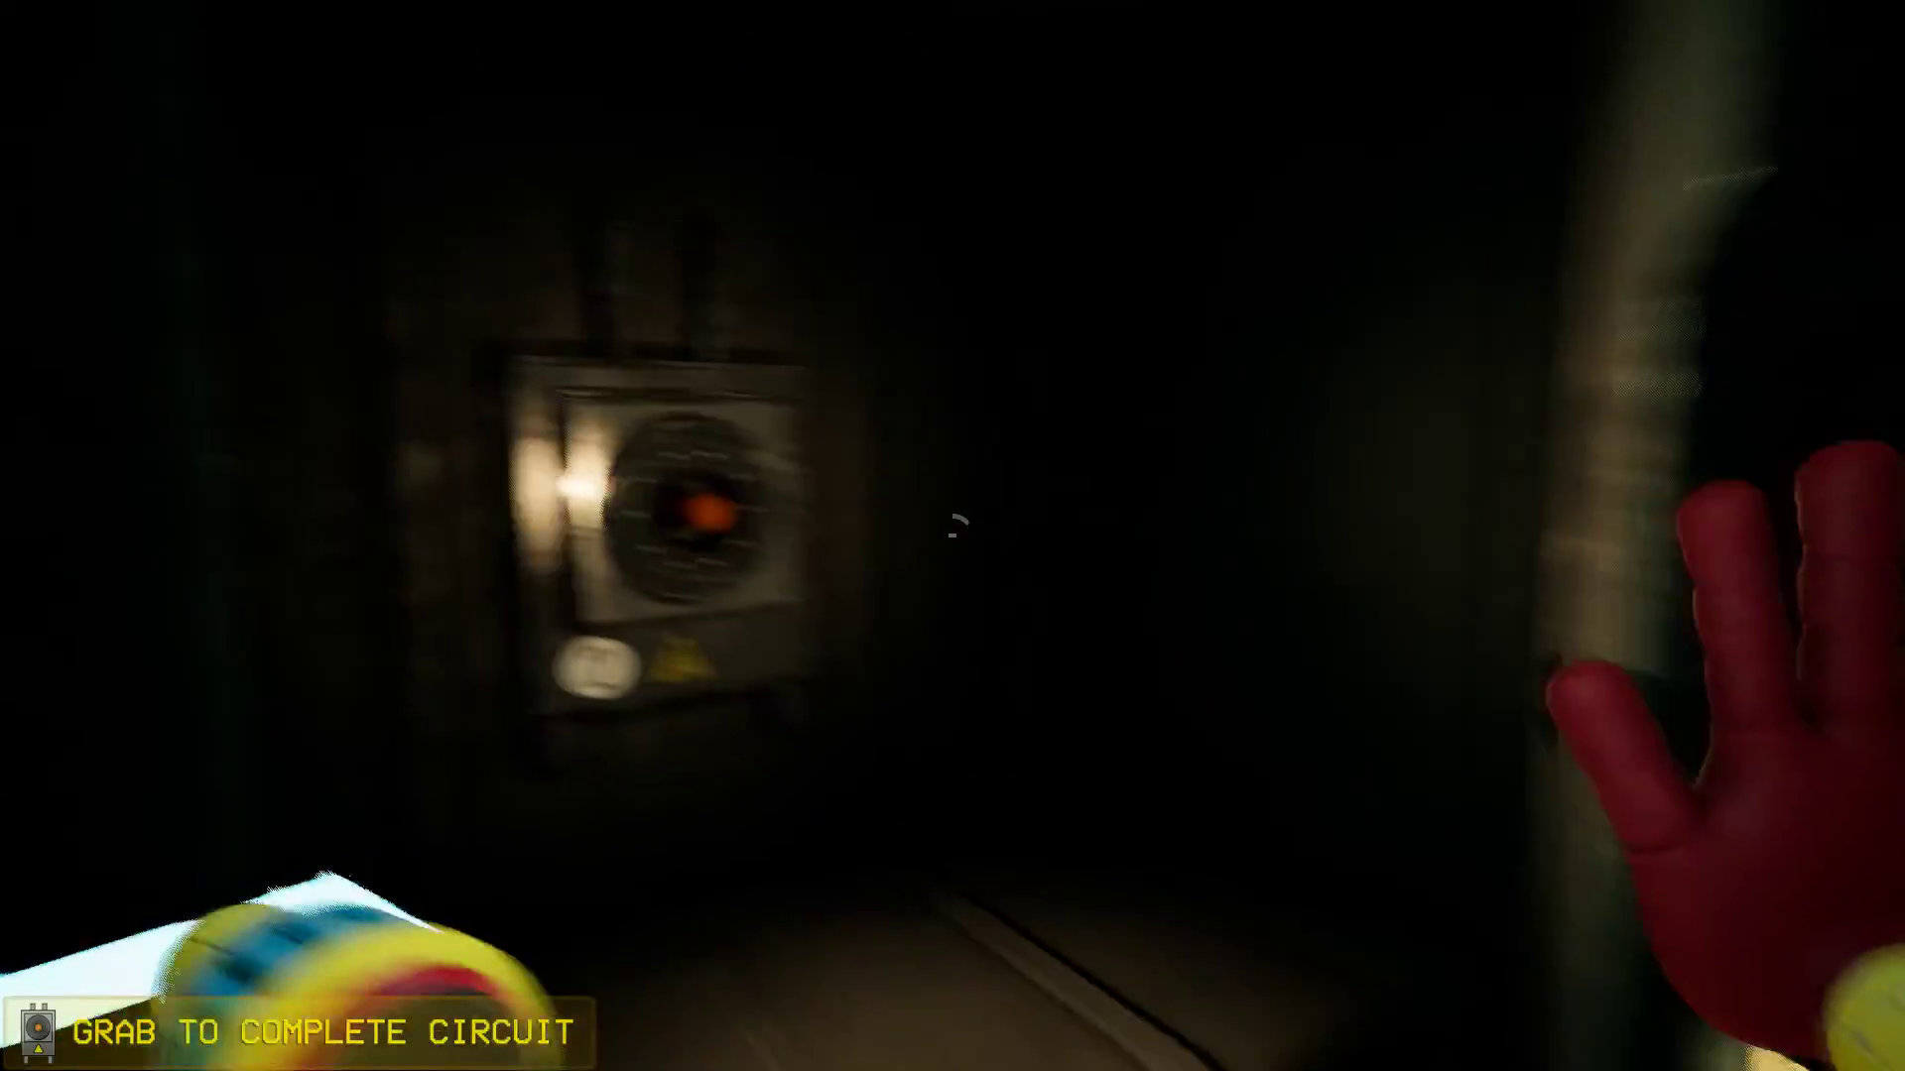
Step: Fire the blue GrabPack hand to latch onto the handprint scanner, then return into the dark passage
left_click(953, 533)
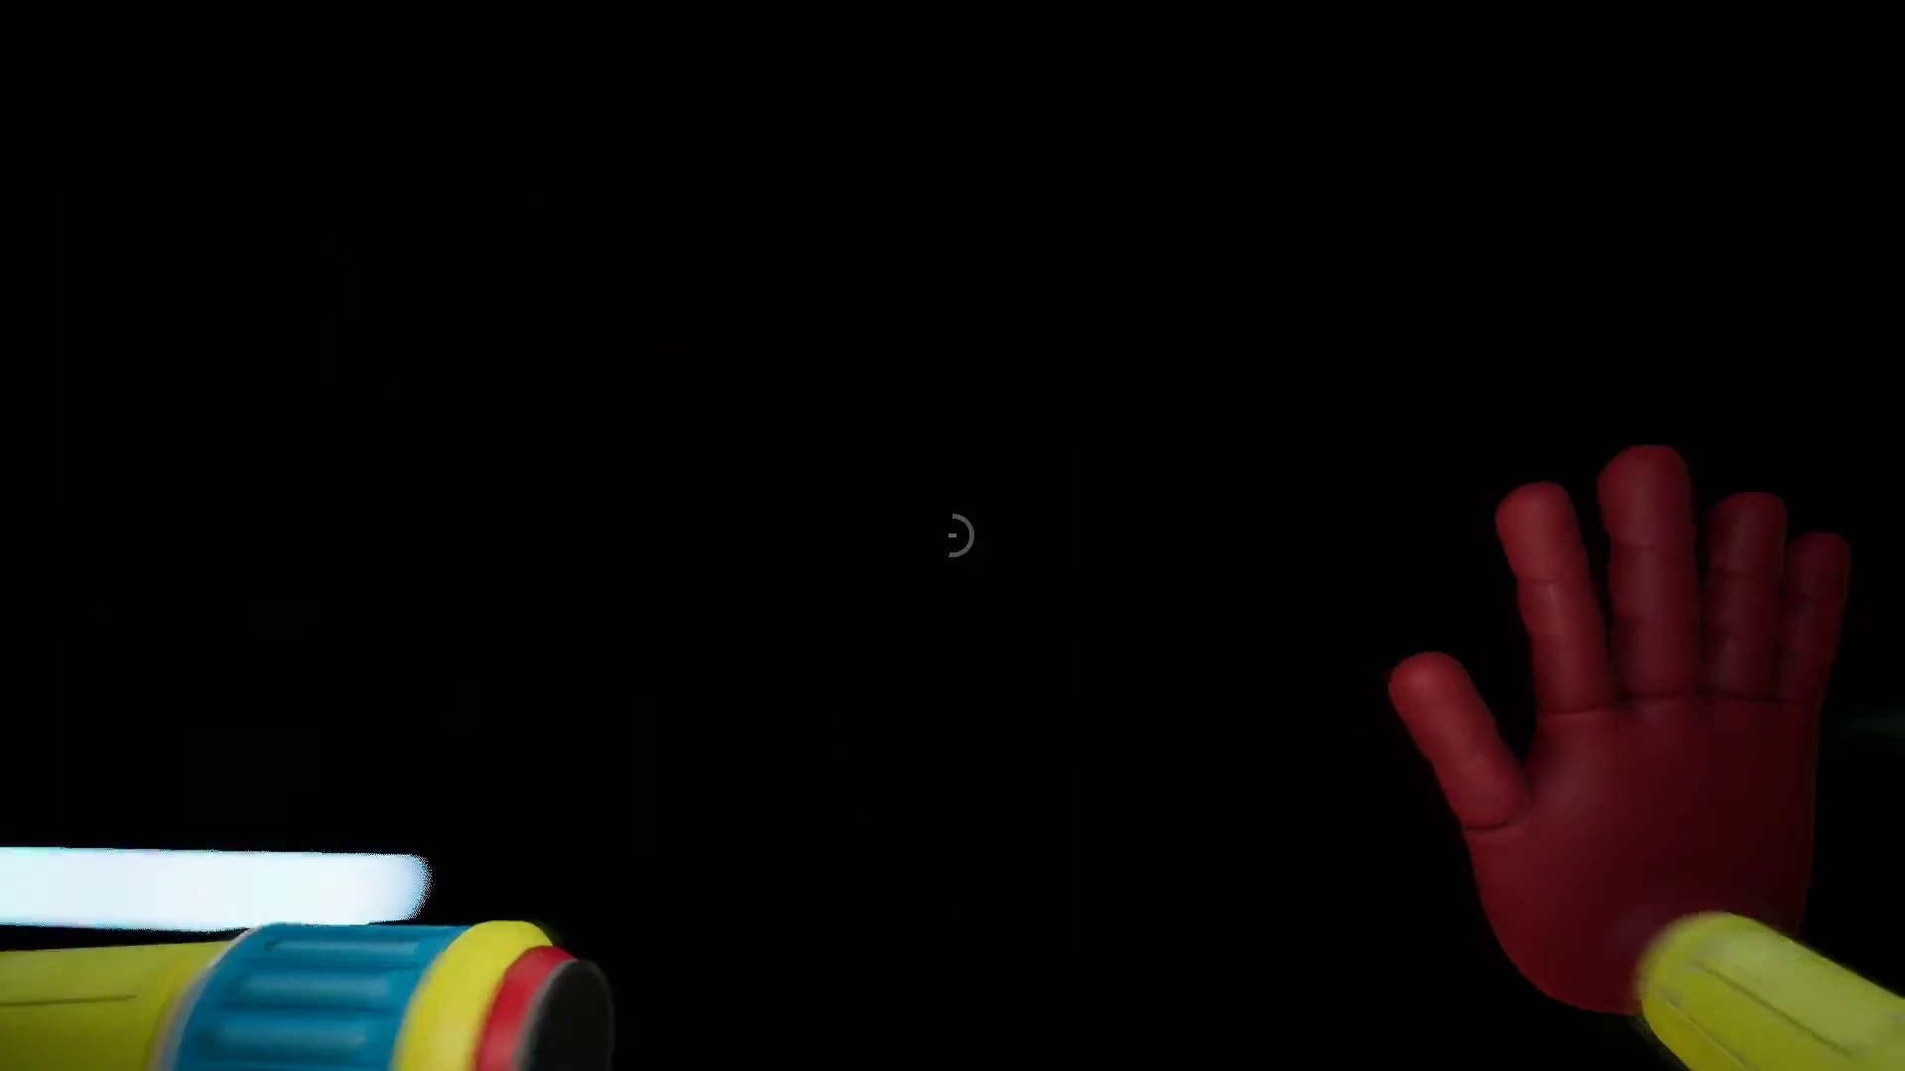